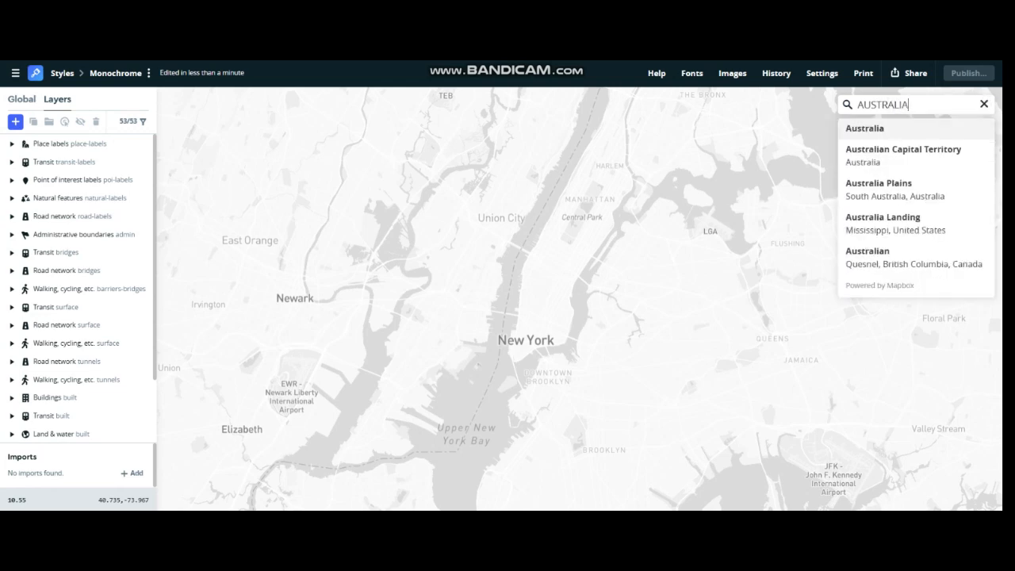
# - Replace the map's location search text with MELBOURNE and run the search
pyautogui.press('BackSpace')
pyautogui.press('BackSpace')
pyautogui.press('BackSpace')
pyautogui.press('BackSpace')
pyautogui.press('BackSpace')
pyautogui.press('BackSpace')
pyautogui.press('BackSpace')
pyautogui.press('BackSpace')
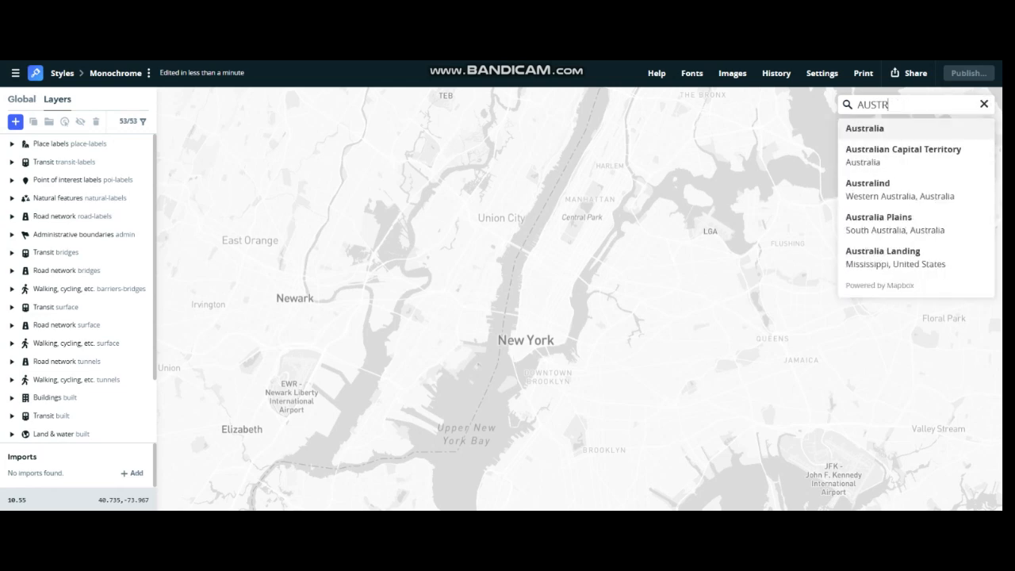
pyautogui.write('MELBOURNE')
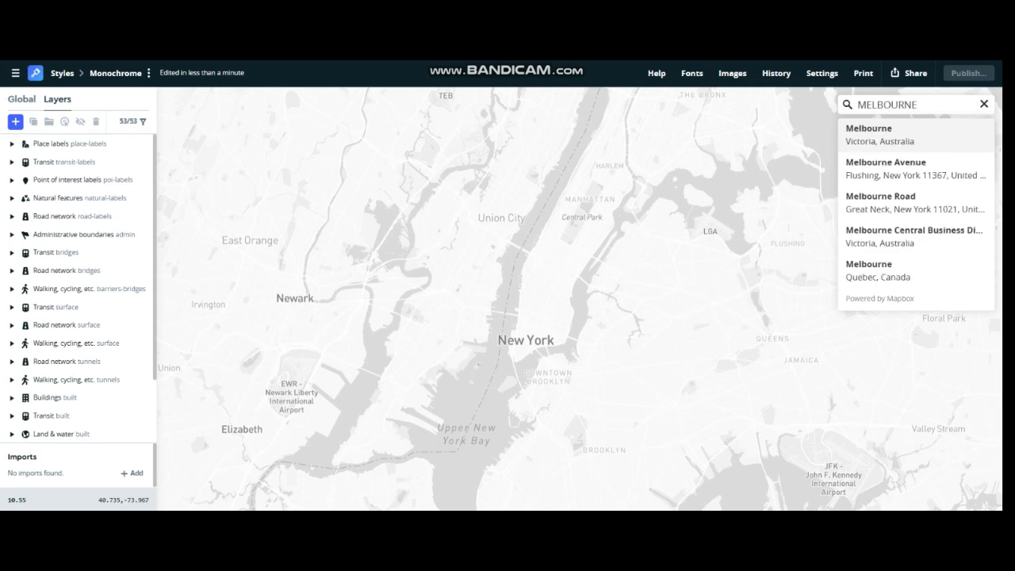
pyautogui.press('Return')
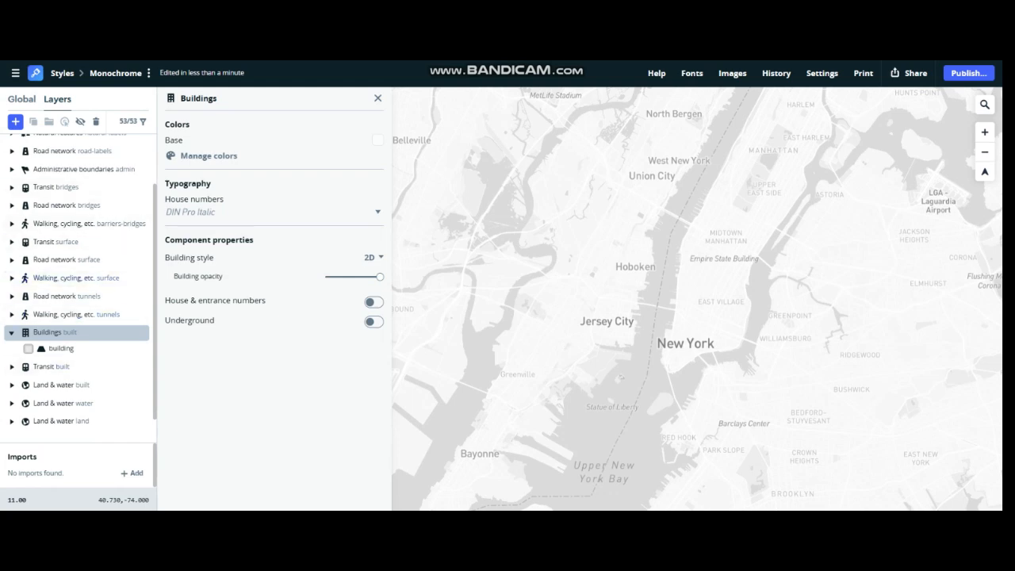
# - Set the Buildings component's building style to 3D and look over the extruded buildings on the tilted map
pyautogui.click(373, 257)
pyautogui.click(373, 292)
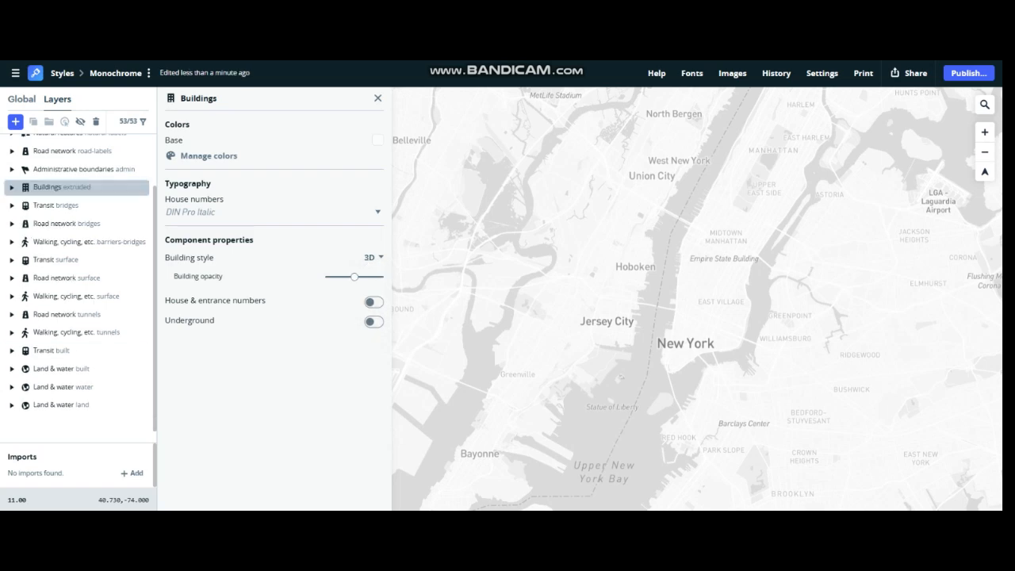
pyautogui.scroll(15, 752, 387)
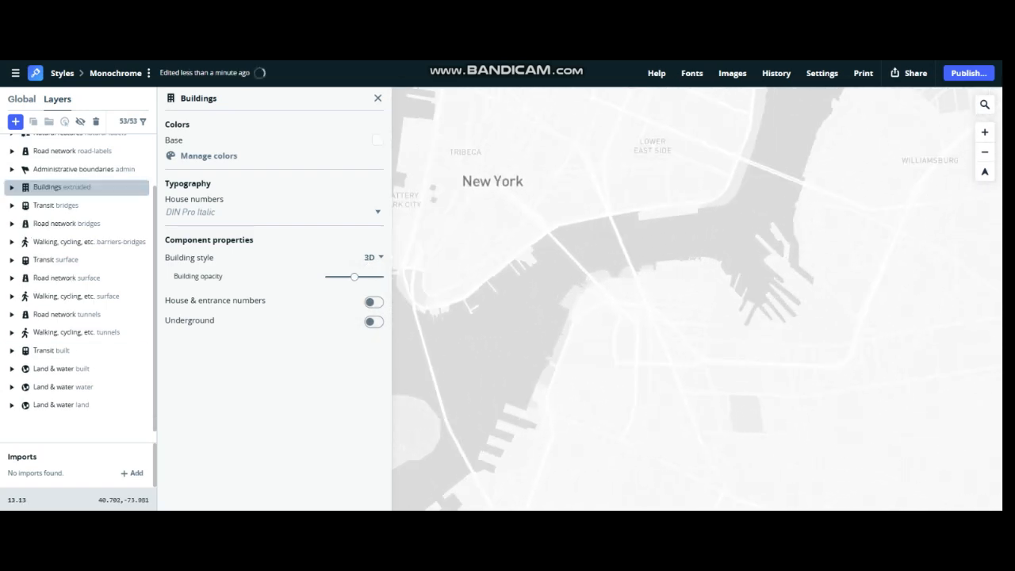
pyautogui.scroll(12, 714, 397)
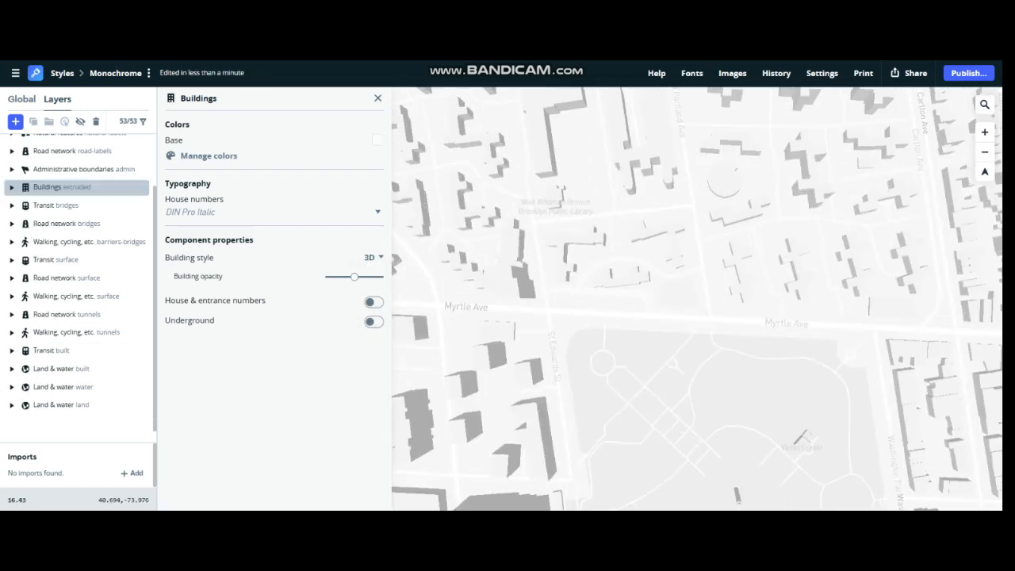
pyautogui.moveTo(698, 381); pyautogui.dragTo(716, 301)
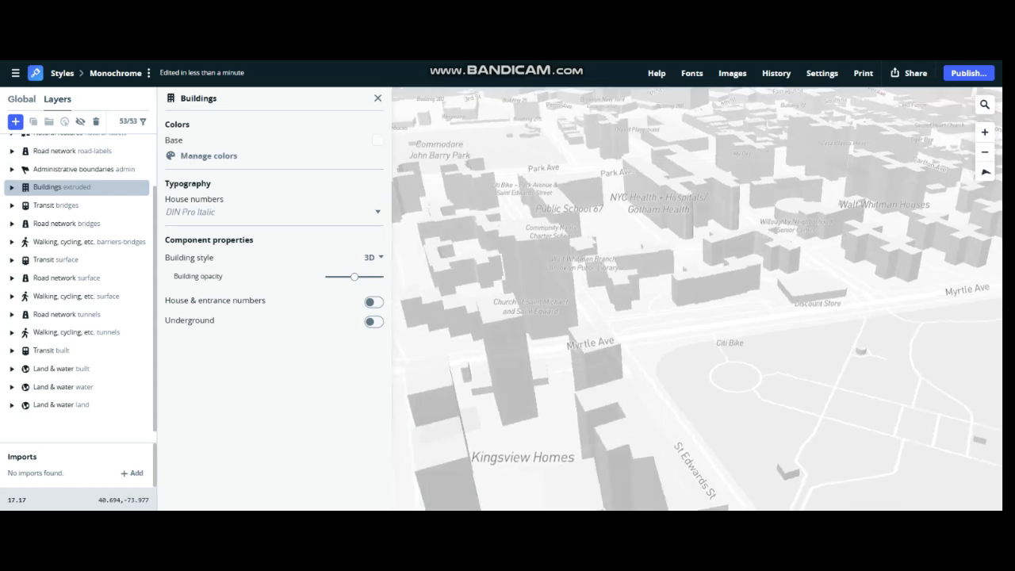
pyautogui.scroll(-3, 746, 373)
pyautogui.scroll(5, 627, 207)
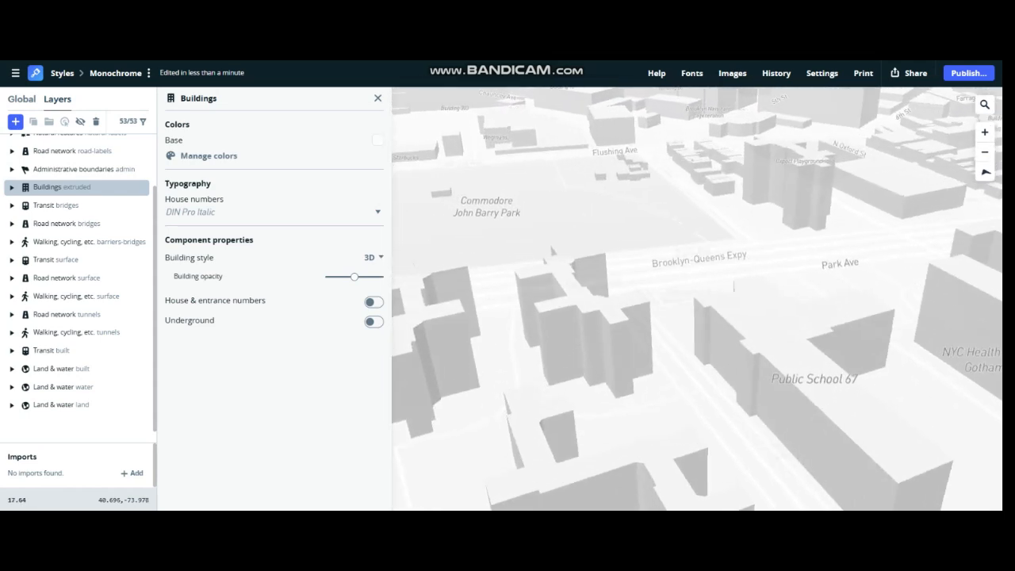
pyautogui.scroll(-3, 627, 206)
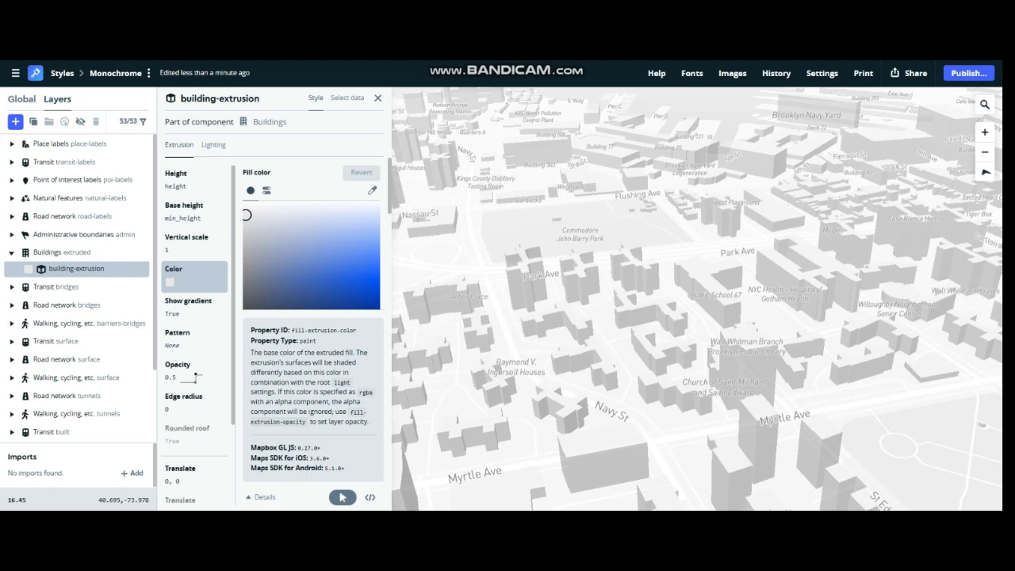
# - Change the fill color of the building-extrusion layer to dark blue, hsl(220, 99%, 30%)
pyautogui.scroll(-4, 688, 158)
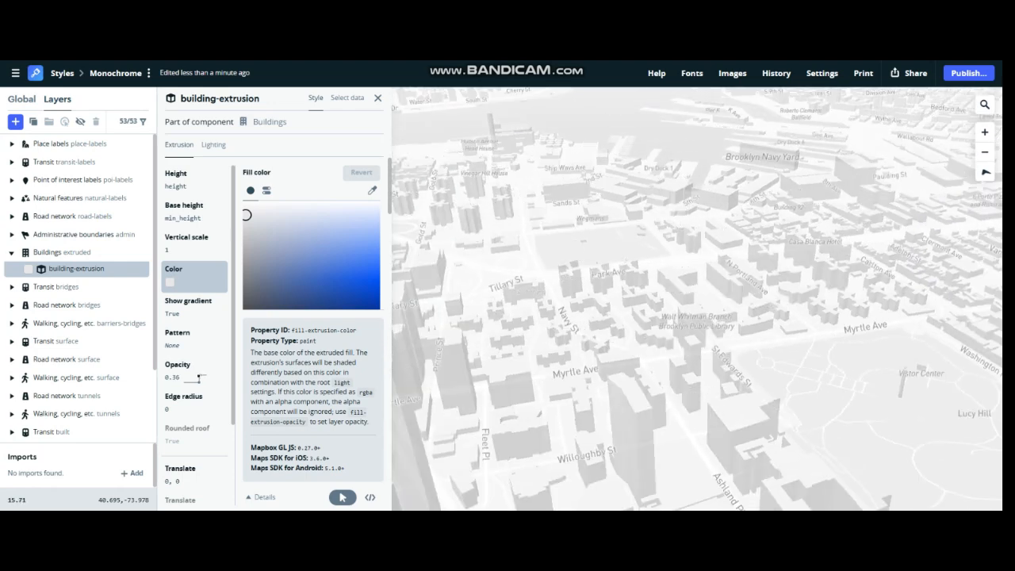
pyautogui.scroll(3, 688, 158)
pyautogui.scroll(4, 508, 293)
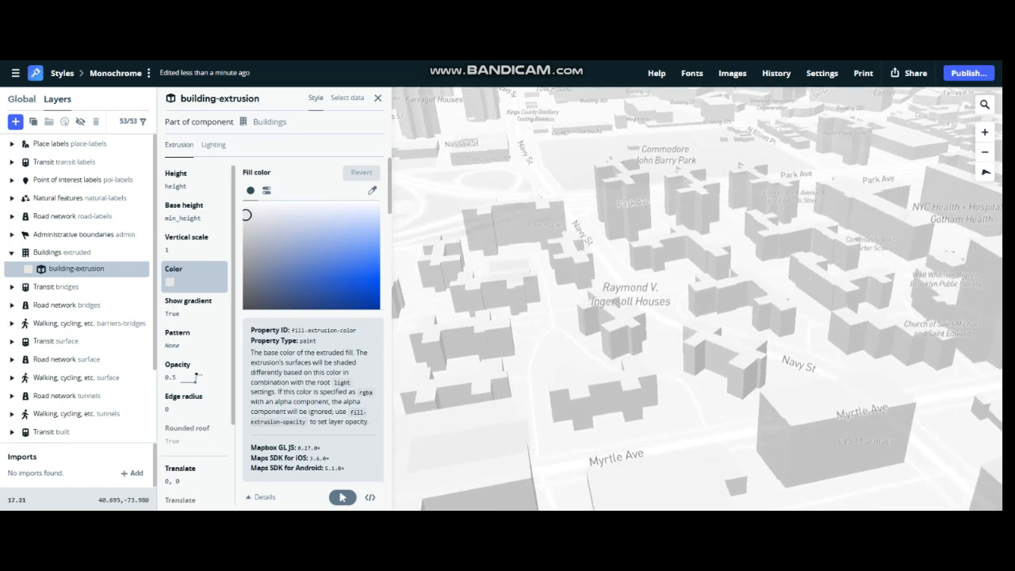
pyautogui.scroll(-3, 746, 278)
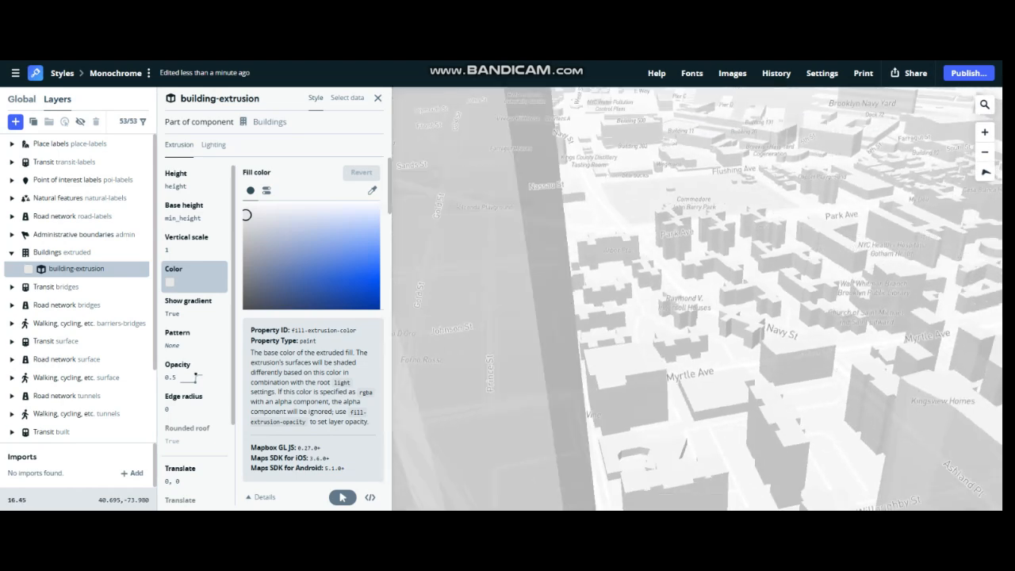
pyautogui.scroll(4, 753, 230)
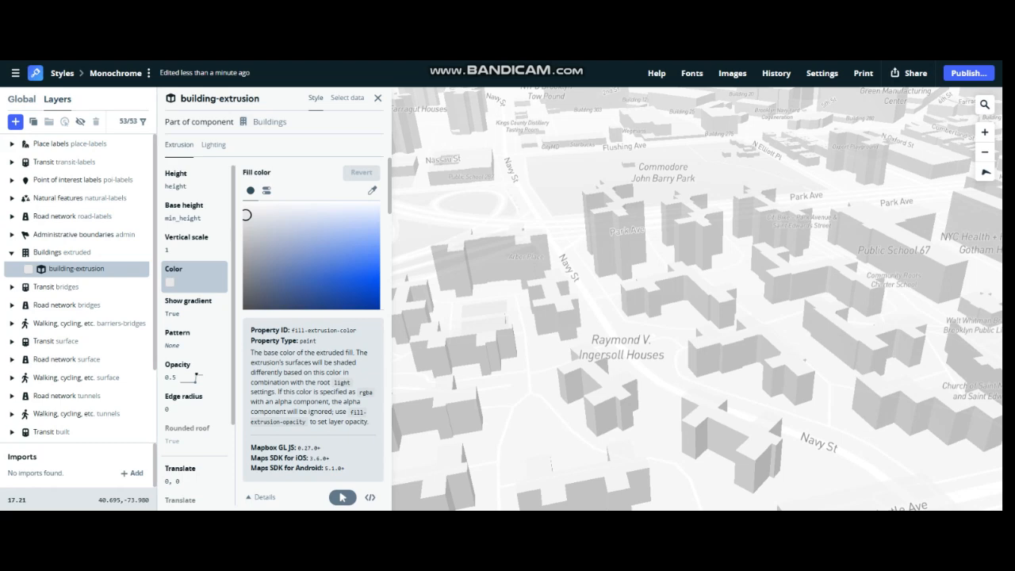
pyautogui.scroll(-2, 742, 310)
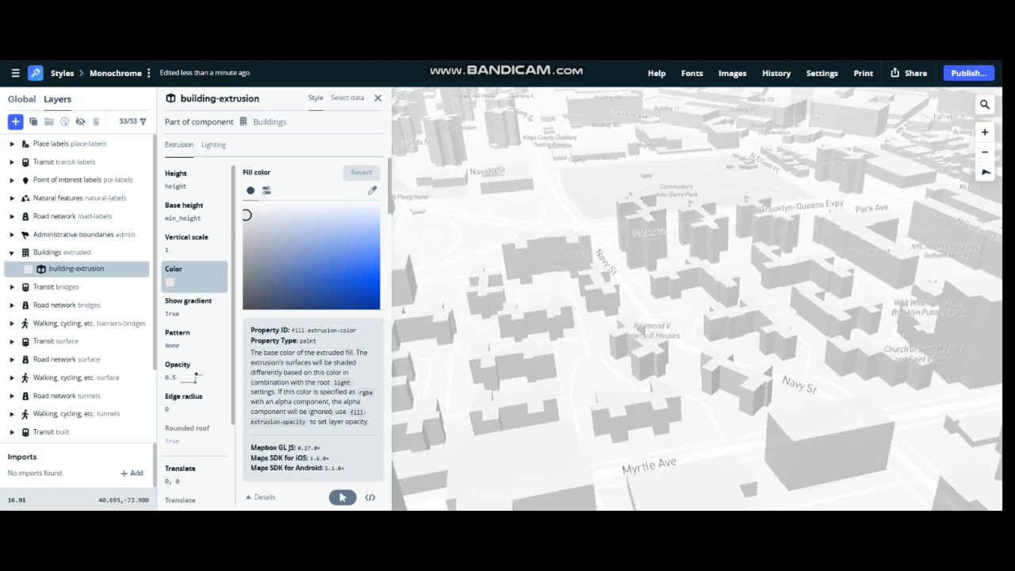
pyautogui.moveTo(367, 278); pyautogui.dragTo(379, 308)
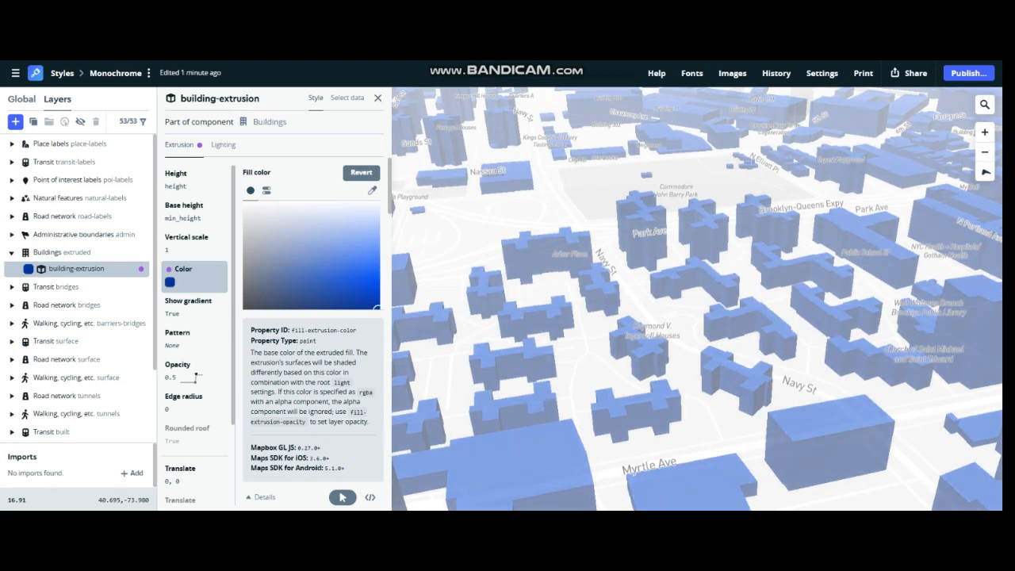
# - Examine the building-extrusion fill color's further styling options and its numeric color channel values
pyautogui.click(343, 497)
pyautogui.click(343, 497)
pyautogui.click(342, 497)
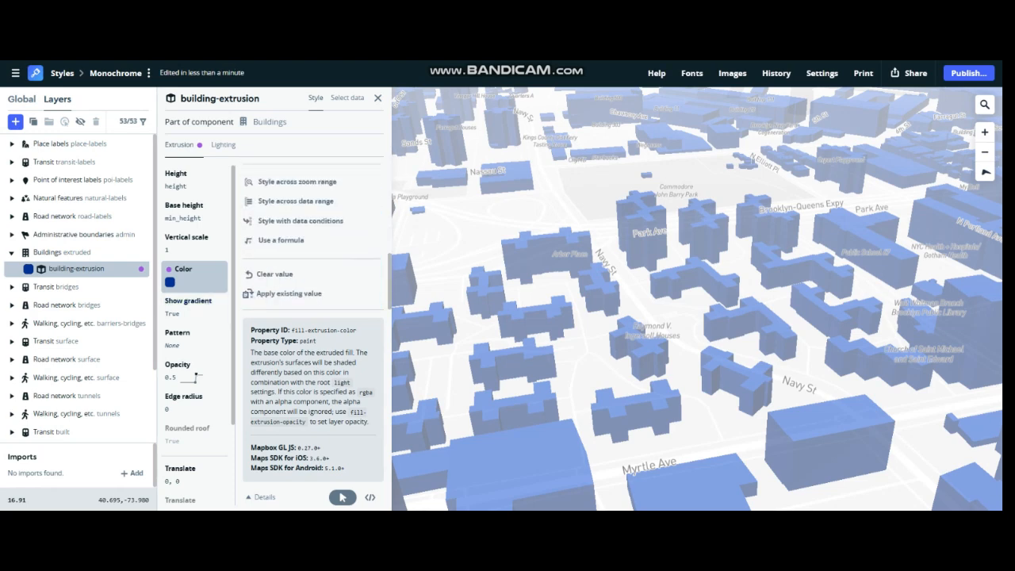
pyautogui.click(342, 498)
pyautogui.click(267, 190)
pyautogui.scroll(-3, 293, 238)
pyautogui.click(343, 497)
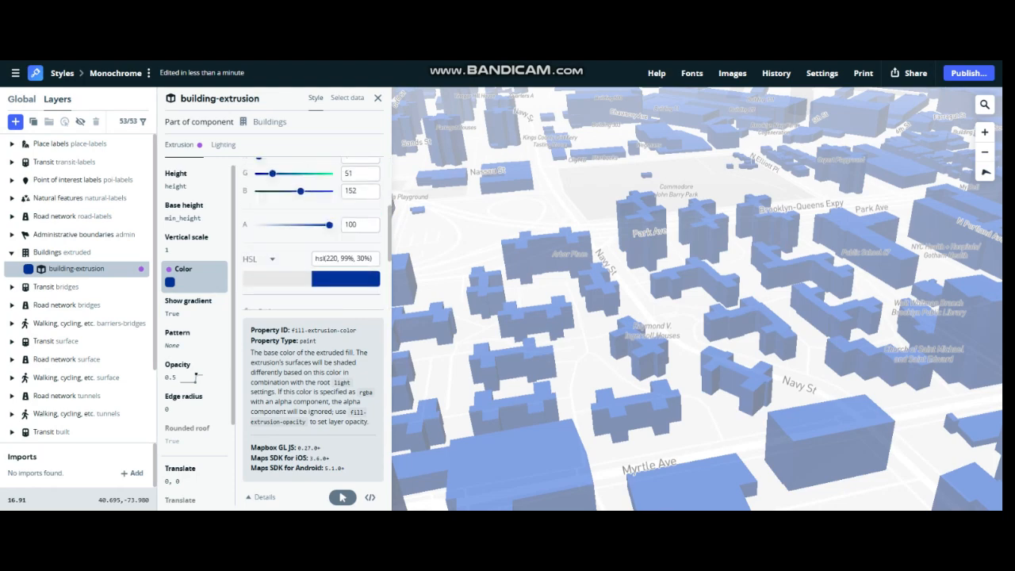
pyautogui.click(250, 191)
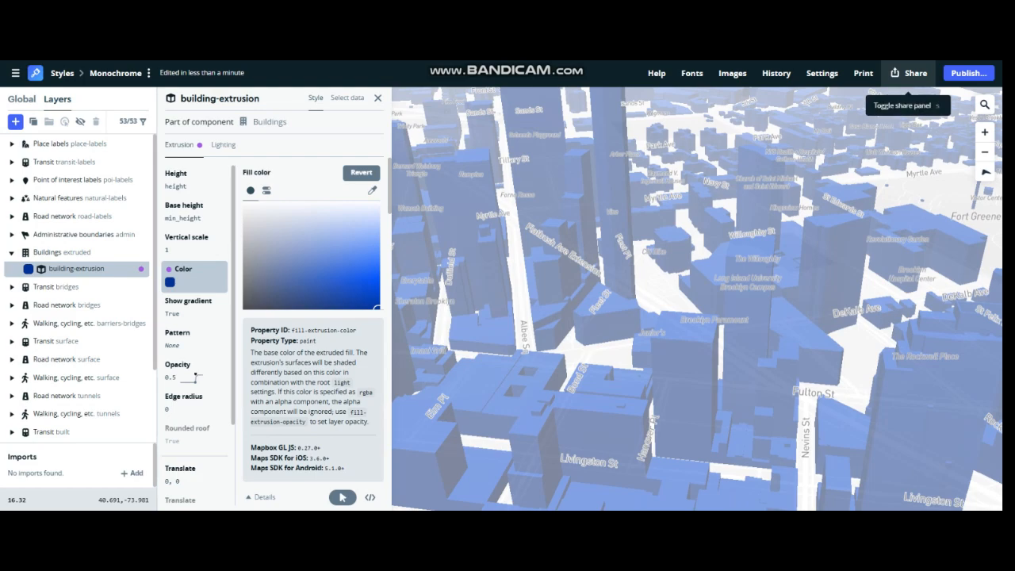
# - Style the building-extrusion color across a data range, using height as the numeric data field
pyautogui.click(343, 497)
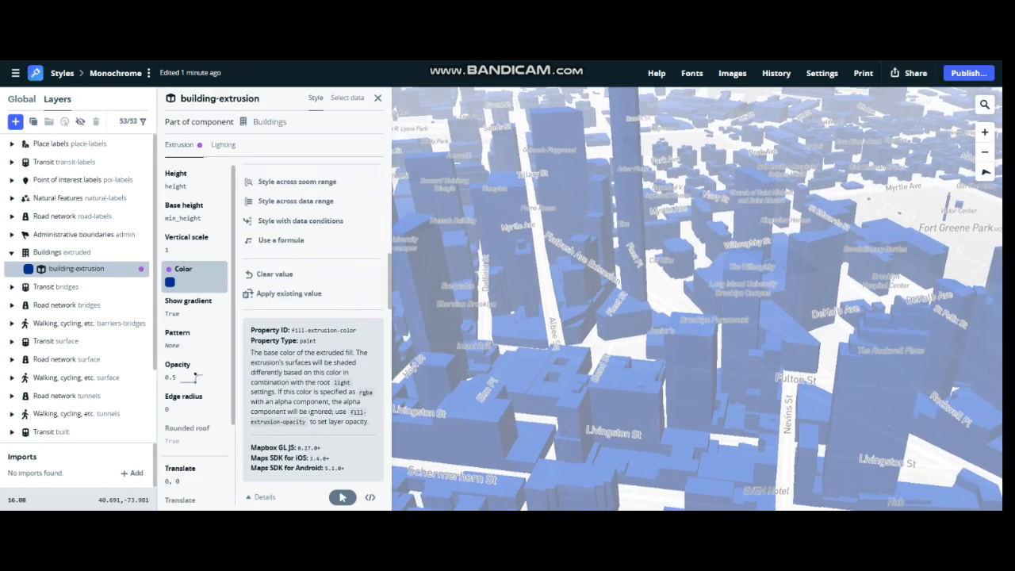
pyautogui.scroll(1, 697, 299)
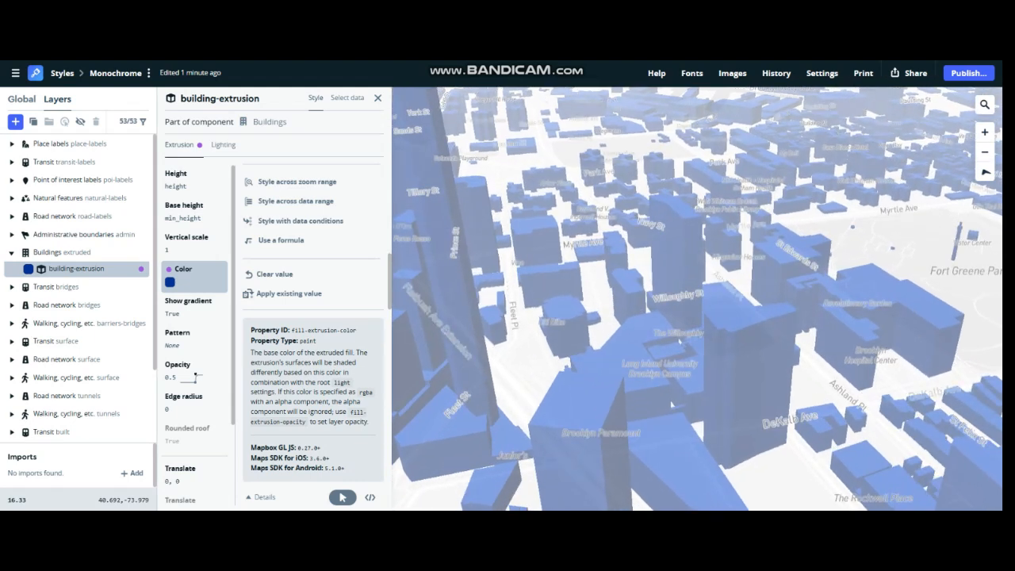
pyautogui.click(295, 202)
pyautogui.press('Down')
pyautogui.press('Down')
pyautogui.press('Down')
pyautogui.press('Down')
pyautogui.press('Down')
pyautogui.press('Up')
pyautogui.press('Up')
pyautogui.press('Up')
pyautogui.press('Up')
pyautogui.press('Down')
pyautogui.press('Down')
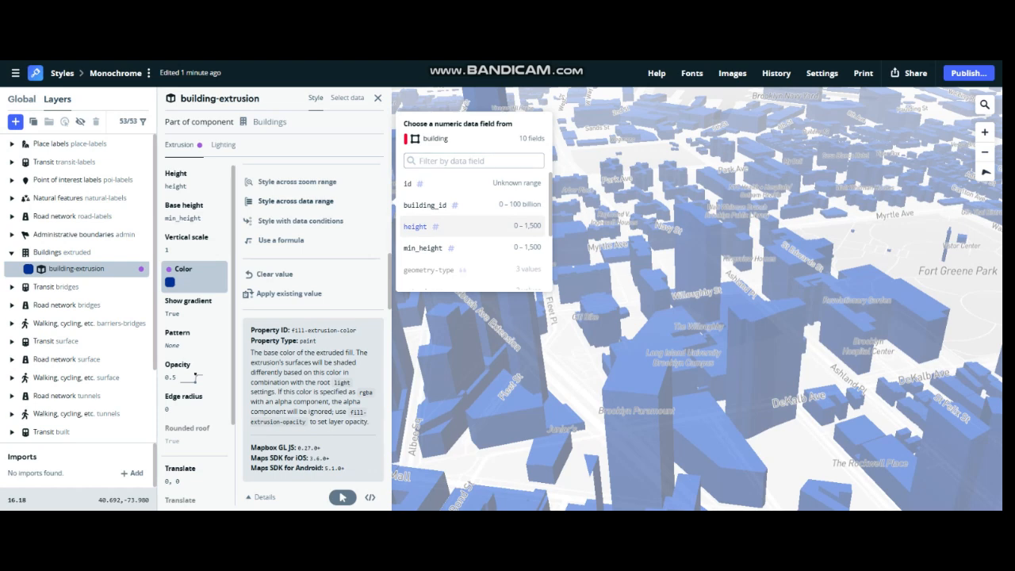
pyautogui.press('Return')
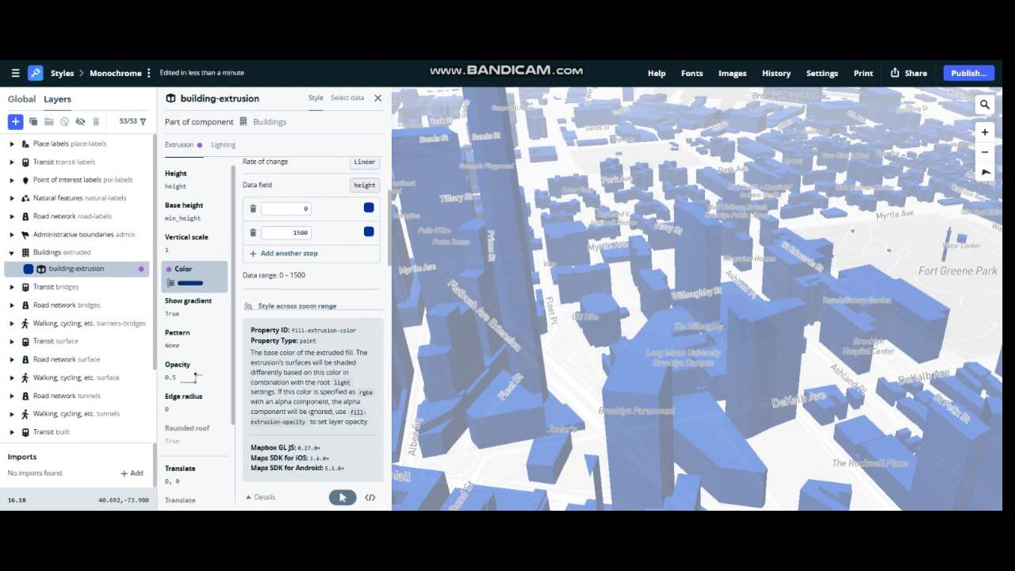
# - Add a stop between 0 and 1500, set its height to 3 and color it light blue, hsl(189, 83%, 62%)
pyautogui.scroll(-7, 651, 278)
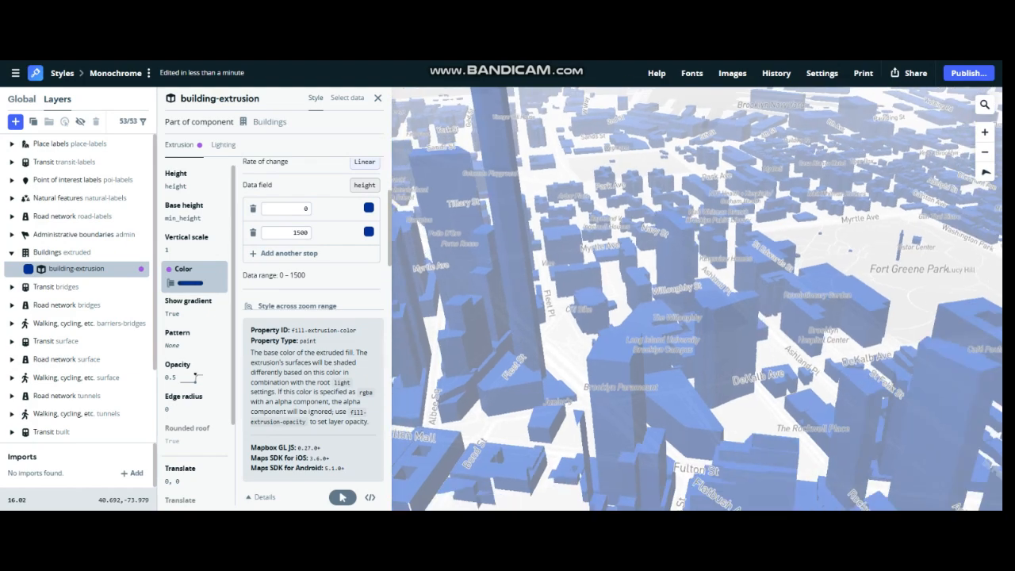
pyautogui.scroll(5, 650, 277)
pyautogui.scroll(2, 505, 259)
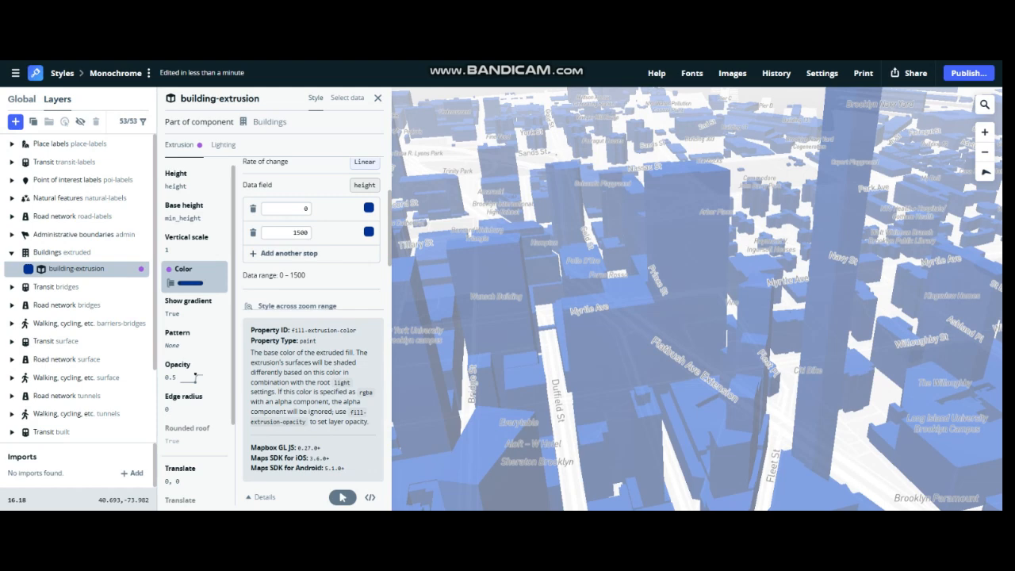
pyautogui.click(288, 254)
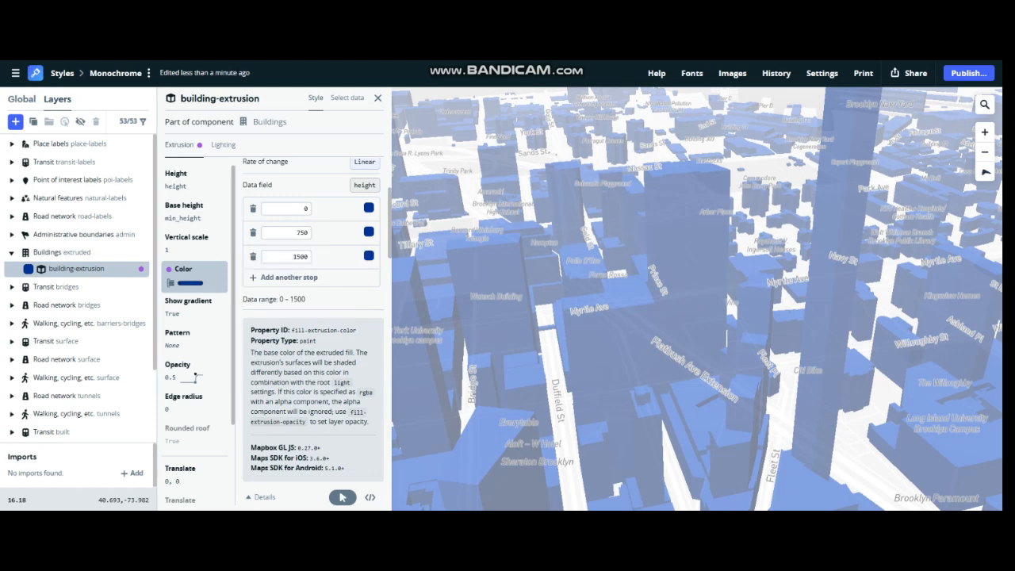
pyautogui.click(369, 232)
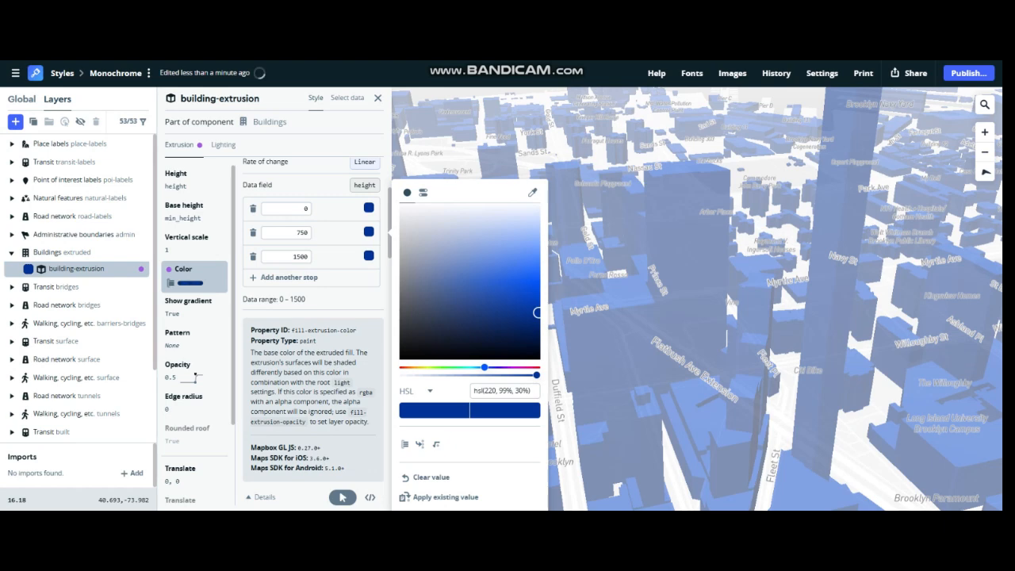
pyautogui.click(300, 232)
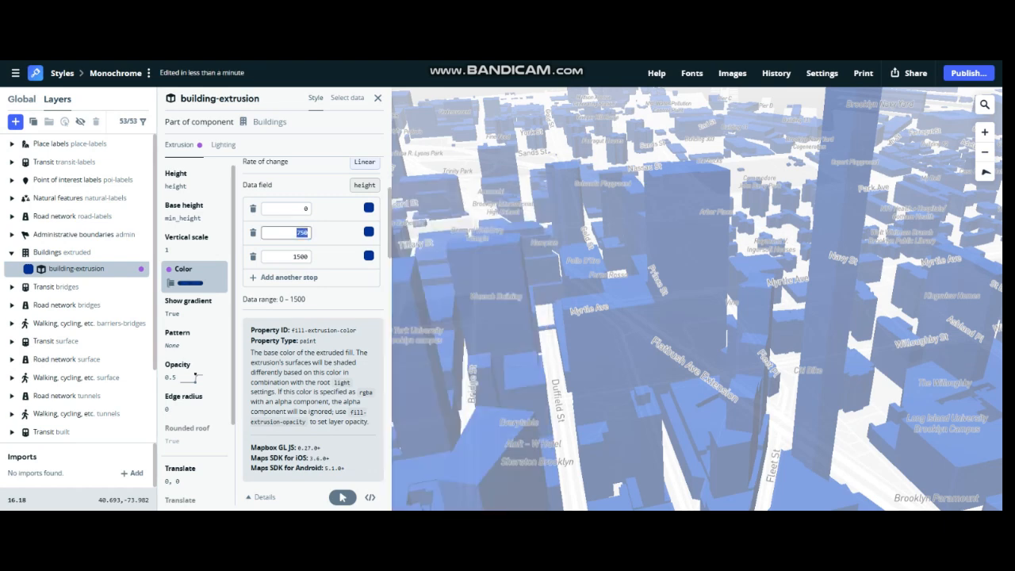
pyautogui.write('3')
pyautogui.click(369, 232)
pyautogui.moveTo(484, 367); pyautogui.dragTo(473, 367)
pyautogui.click(516, 262)
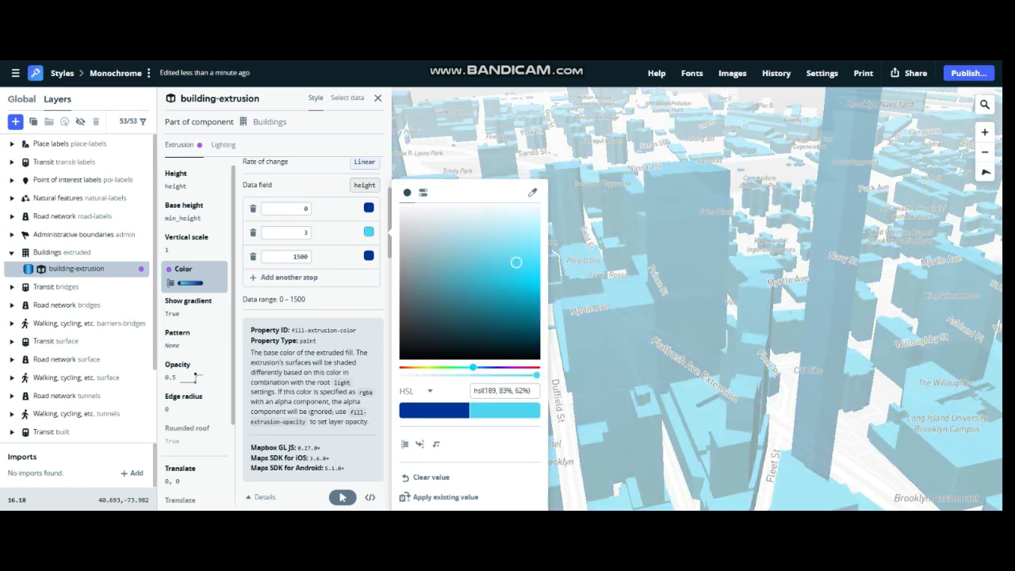
# - Add another color stop before 1500 and set its height value to 4
pyautogui.click(288, 277)
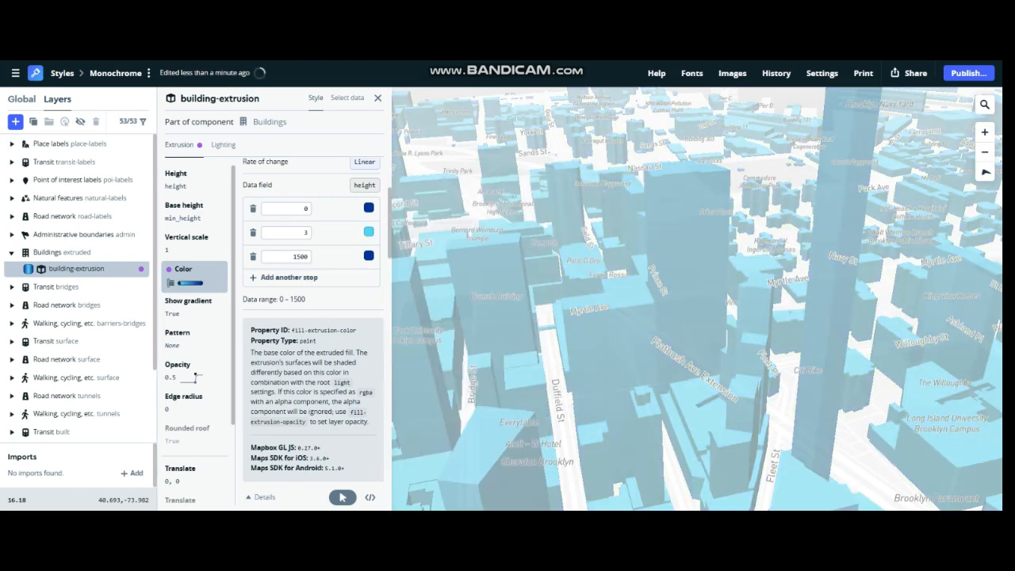
pyautogui.doubleClick(300, 256)
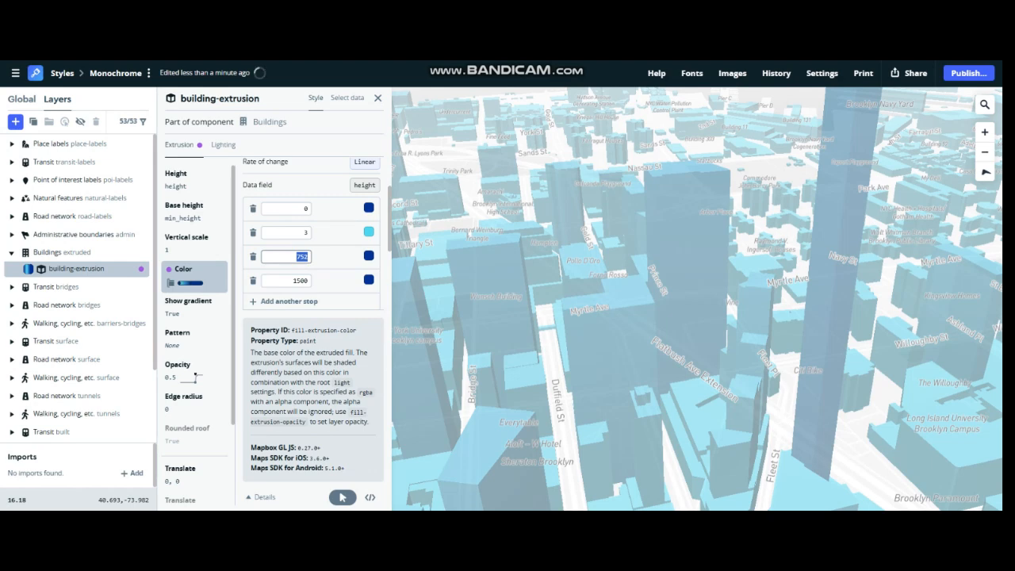
pyautogui.write('4')
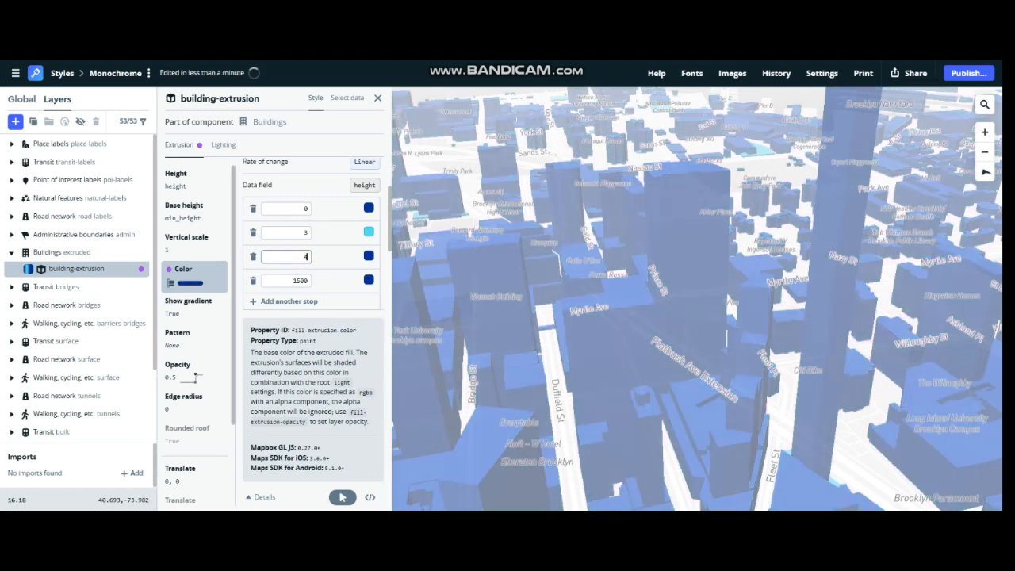
# - Set the light blue stop's height to 300 and the following dark blue stop's height to 400
pyautogui.click(306, 233)
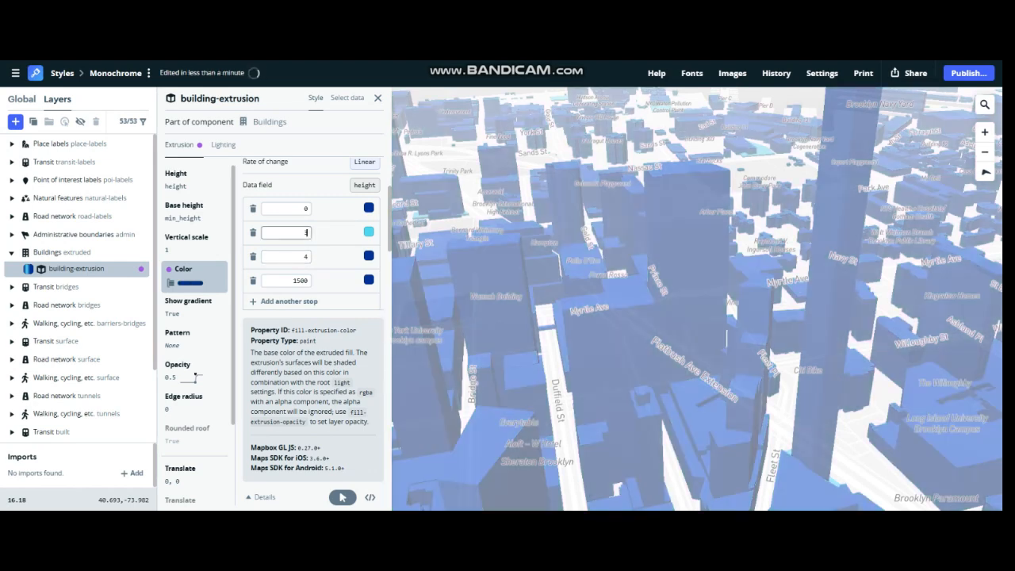
pyautogui.write('00')
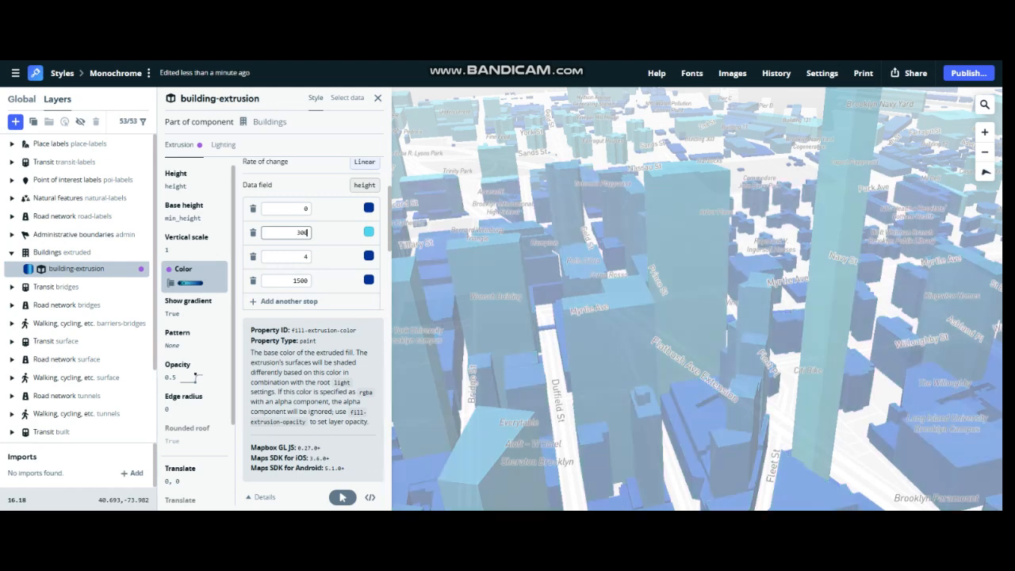
pyautogui.click(306, 256)
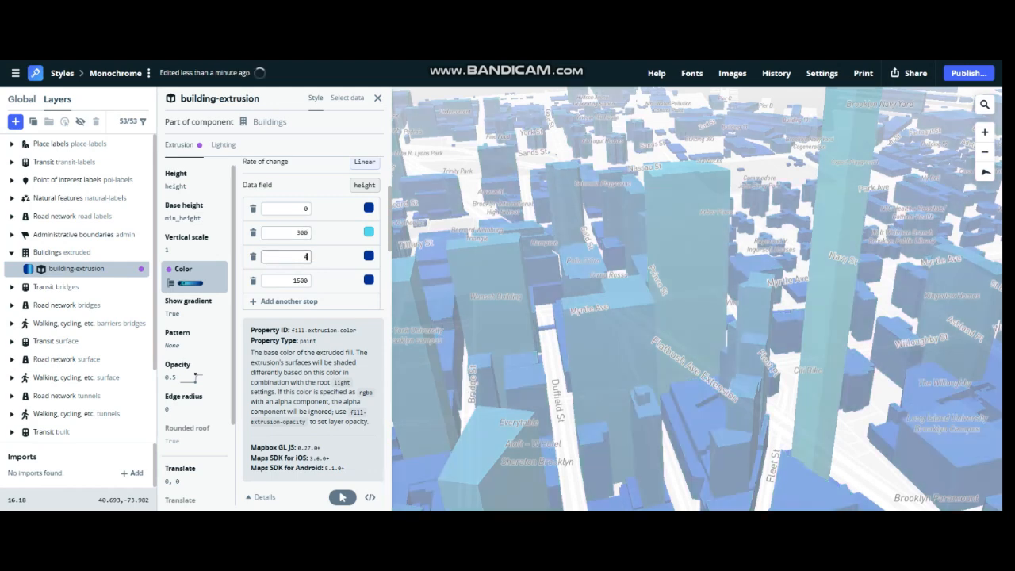
pyautogui.write('00')
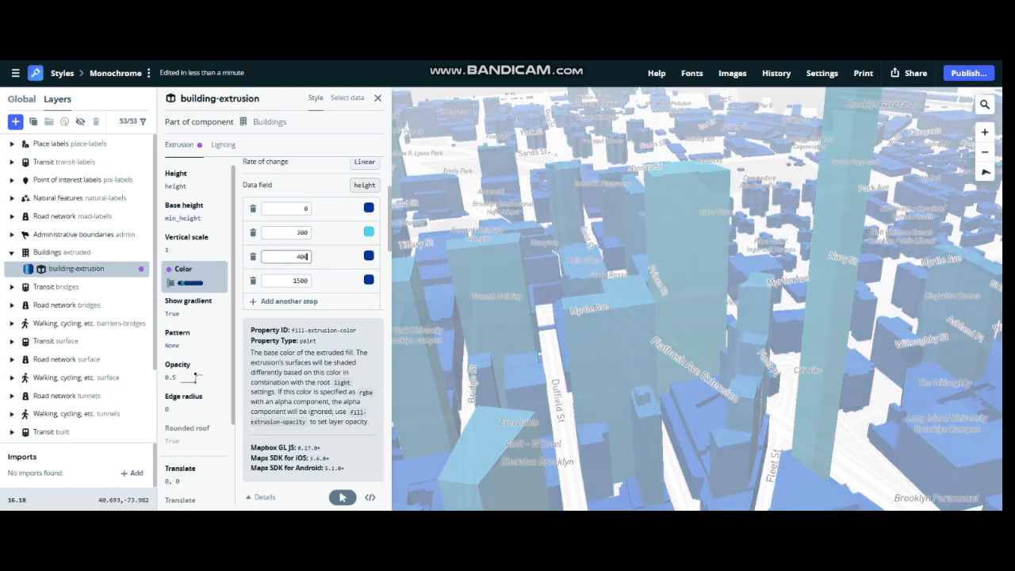
# - Change the color of the 400 height stop to purple
pyautogui.click(369, 257)
pyautogui.moveTo(485, 368); pyautogui.dragTo(499, 367)
pyautogui.moveTo(538, 313); pyautogui.dragTo(538, 250)
# - Add a stop before 1500, set its height to 500 and color it magenta, hsl(292, 96%, 67%)
pyautogui.click(288, 301)
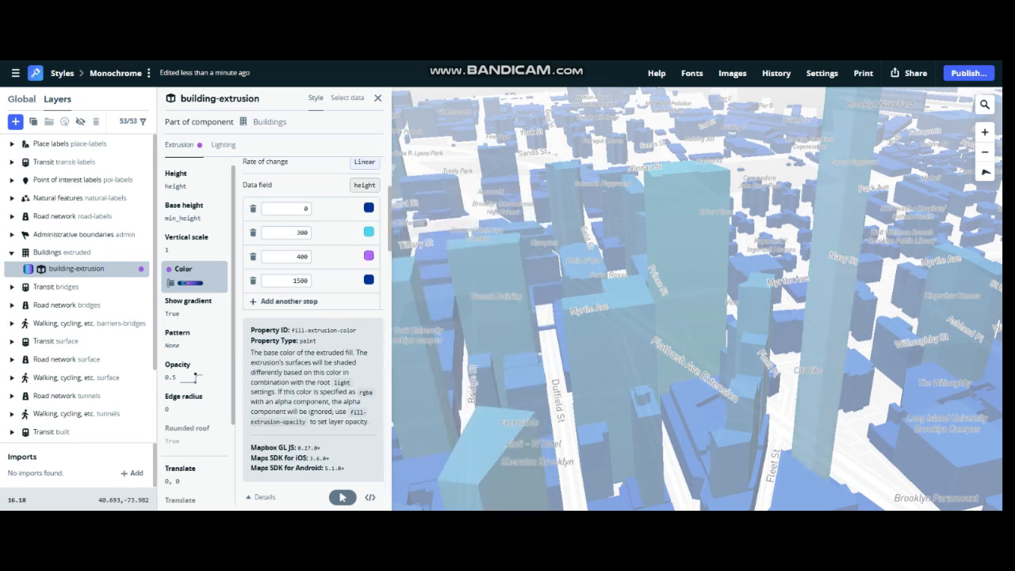
pyautogui.doubleClick(300, 280)
pyautogui.write('500')
pyautogui.click(368, 280)
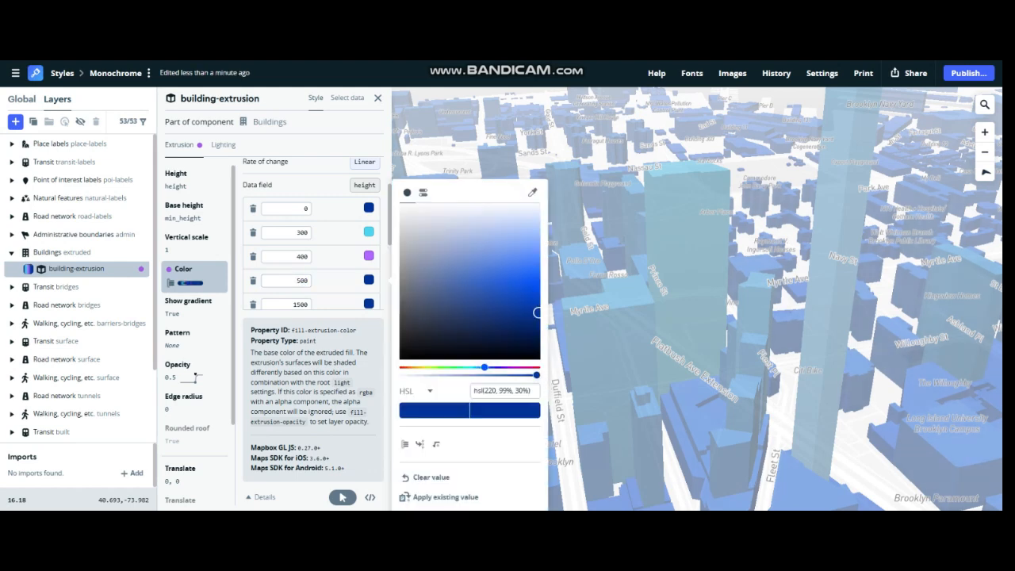
pyautogui.moveTo(485, 367); pyautogui.dragTo(511, 367)
pyautogui.moveTo(537, 313); pyautogui.dragTo(534, 255)
# - Add another stop before 1500, set its height to 800 and color it hot pink
pyautogui.scroll(-1, 305, 254)
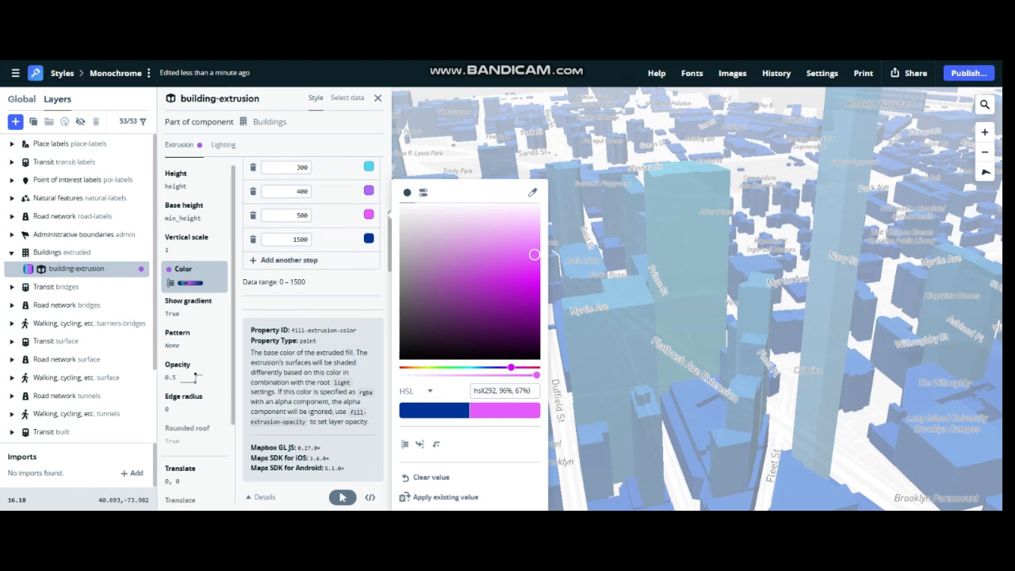
pyautogui.click(289, 259)
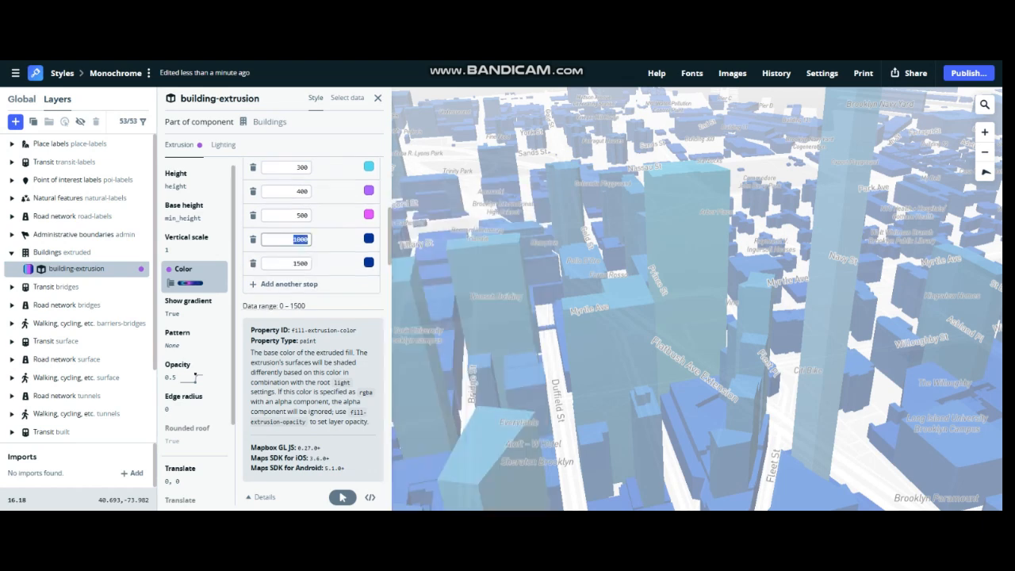
pyautogui.write('800')
pyautogui.press('Tab')
pyautogui.click(527, 368)
pyautogui.moveTo(530, 268); pyautogui.dragTo(536, 262)
# - Add one more stop before 1500, set its height to 1000 and color it mint green
pyautogui.click(288, 285)
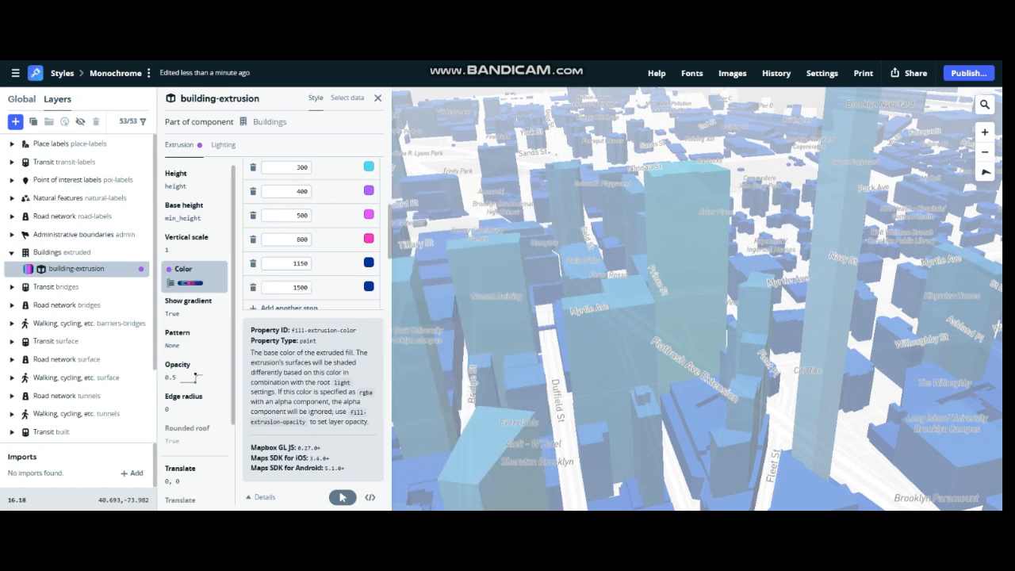
pyautogui.doubleClick(299, 263)
pyautogui.write('1000')
pyautogui.click(369, 262)
pyautogui.click(471, 324)
pyautogui.moveTo(485, 367); pyautogui.dragTo(460, 368)
pyautogui.click(536, 261)
# - Set the height of the magenta color stop to 600
pyautogui.moveTo(196, 378); pyautogui.dragTo(200, 379)
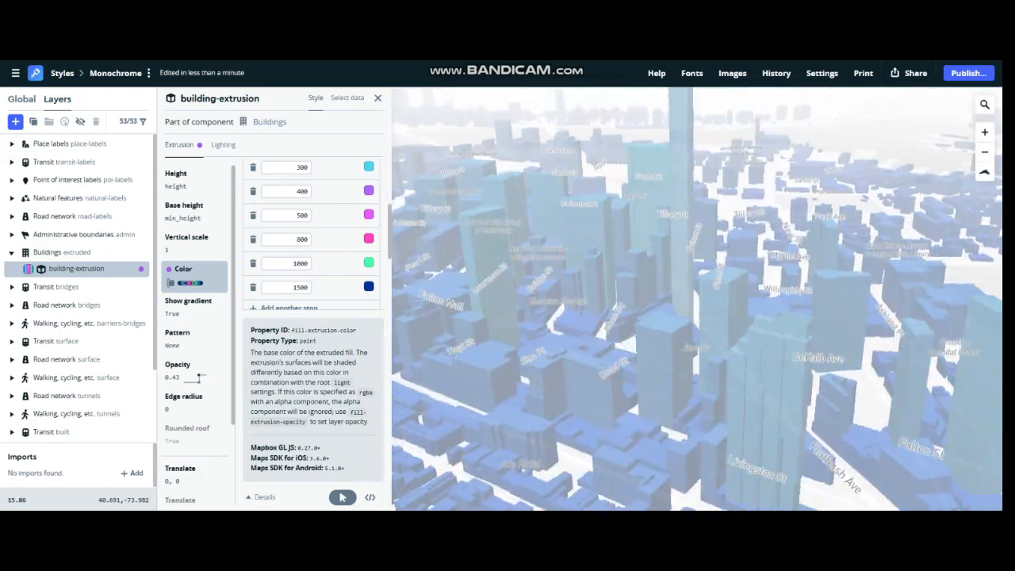
pyautogui.scroll(3, 697, 298)
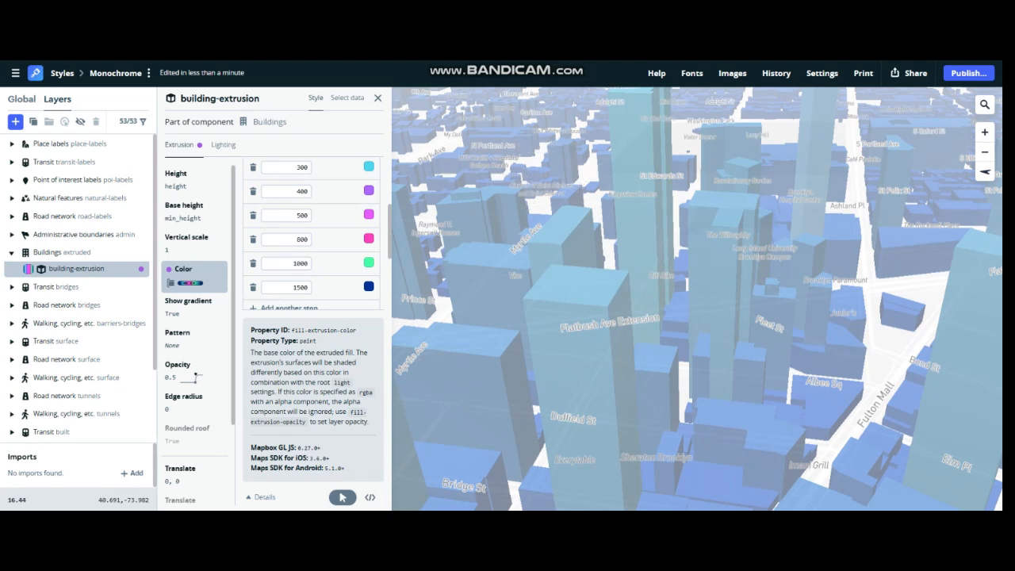
pyautogui.click(296, 192)
pyautogui.click(297, 215)
pyautogui.write('6')
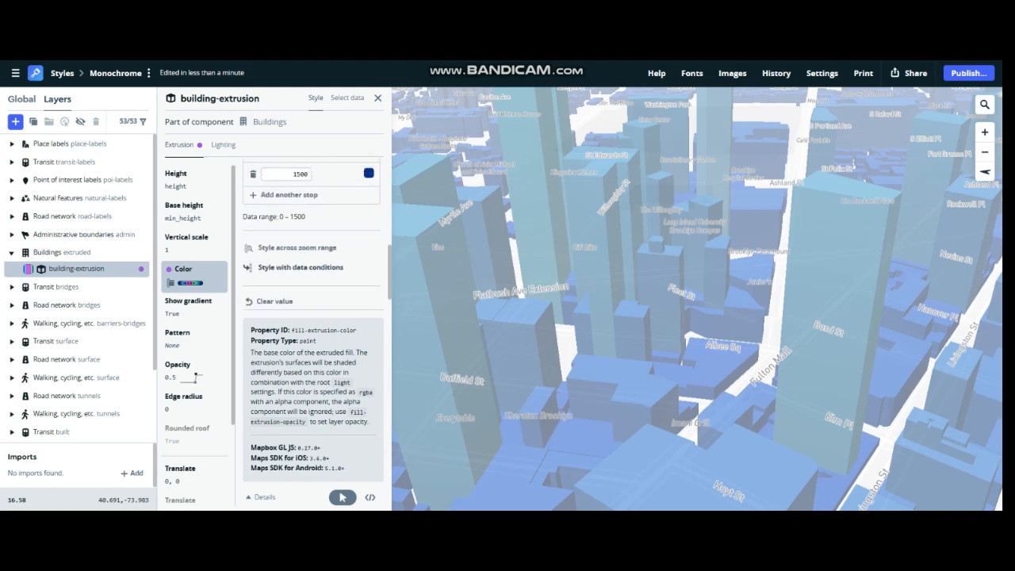
# - Change the color of the height 0 stop to light purple, hsl(261, 65%, 70%)
pyautogui.click(369, 208)
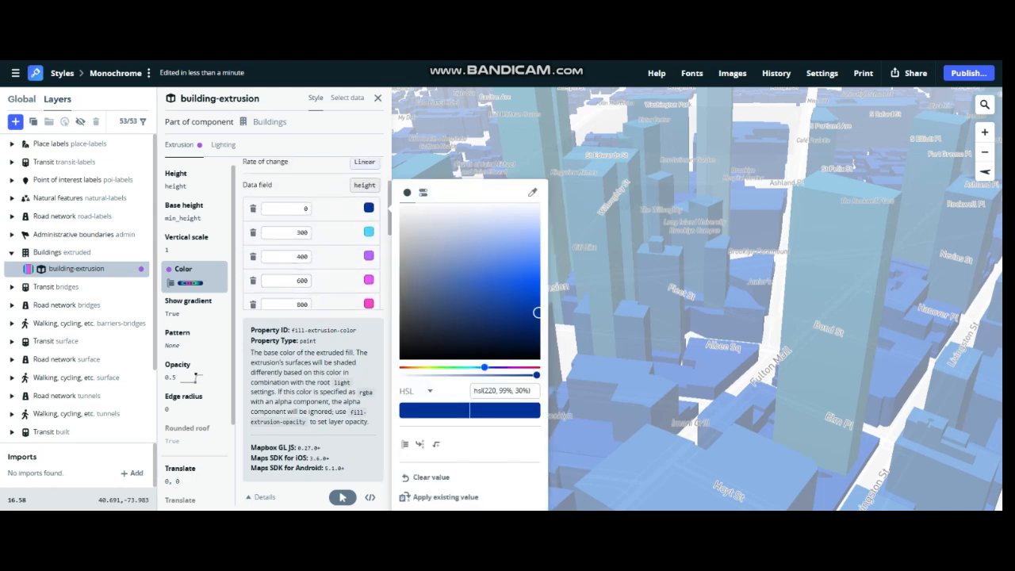
pyautogui.moveTo(485, 368); pyautogui.dragTo(475, 367)
pyautogui.moveTo(537, 313)
pyautogui.mouseDown()
pyautogui.moveTo(522, 259)
pyautogui.moveTo(538, 250)
pyautogui.mouseUp()
pyautogui.moveTo(474, 367); pyautogui.dragTo(499, 367)
pyautogui.moveTo(538, 250)
pyautogui.mouseDown()
pyautogui.moveTo(536, 238)
pyautogui.moveTo(516, 261)
pyautogui.moveTo(515, 306)
pyautogui.moveTo(528, 263)
pyautogui.moveTo(491, 250)
pyautogui.mouseUp()
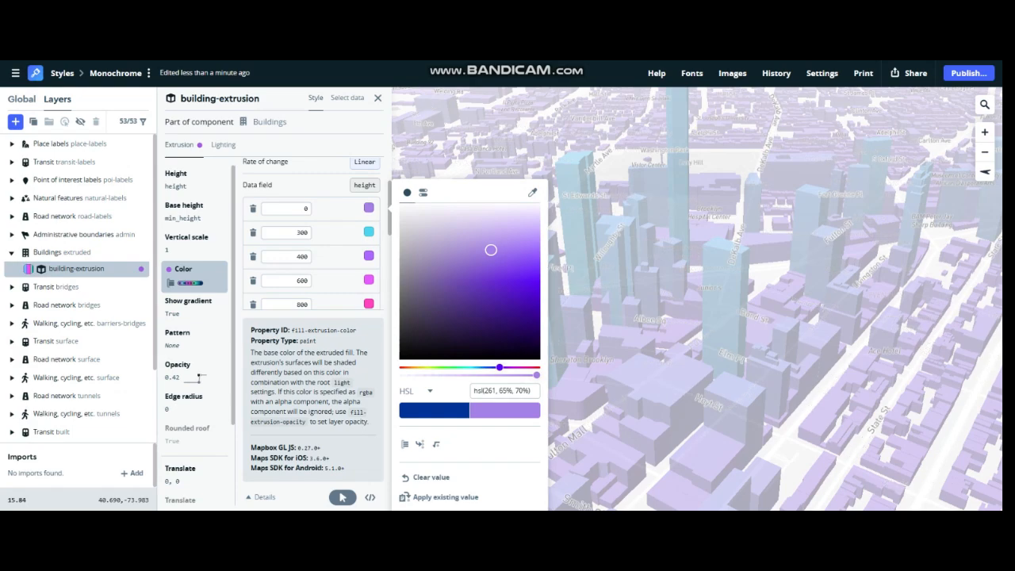
# - Set the building-extrusion fill opacity to 1 for both the zoom 16 and zoom 15 stops
pyautogui.moveTo(689, 247); pyautogui.dragTo(761, 171)
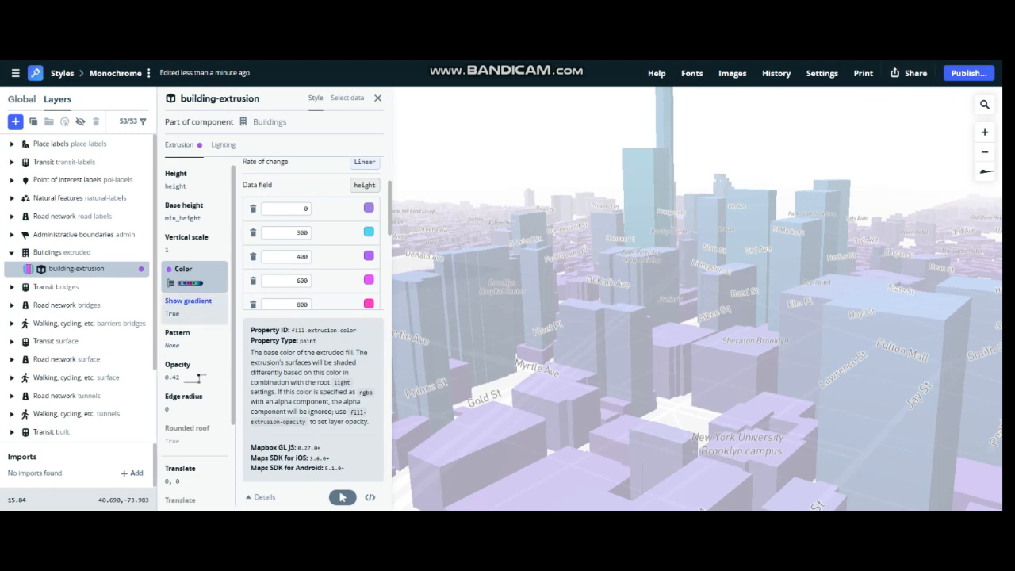
pyautogui.click(194, 372)
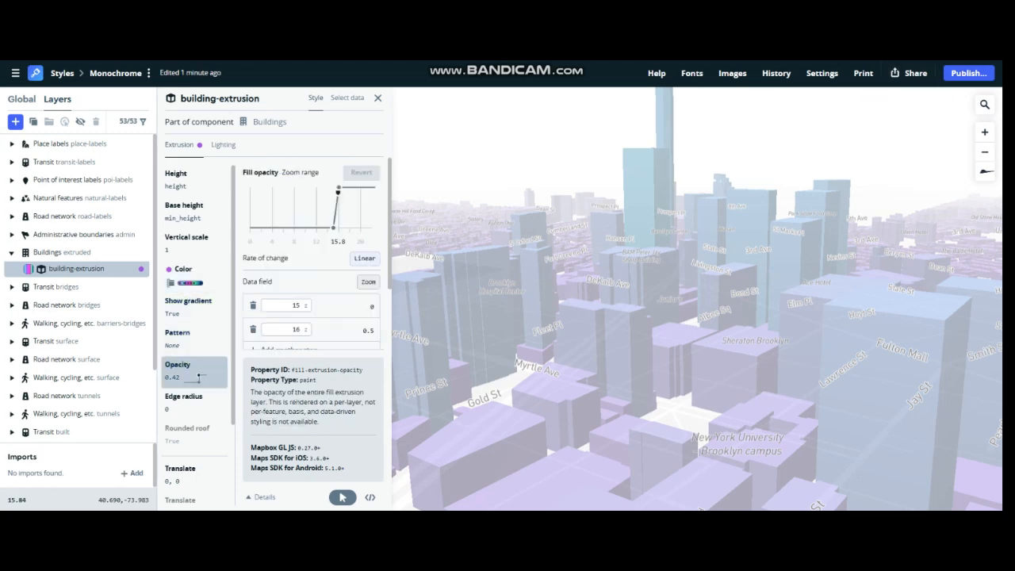
pyautogui.scroll(-1, 306, 307)
pyautogui.scroll(1, 342, 497)
pyautogui.scroll(-1, 342, 497)
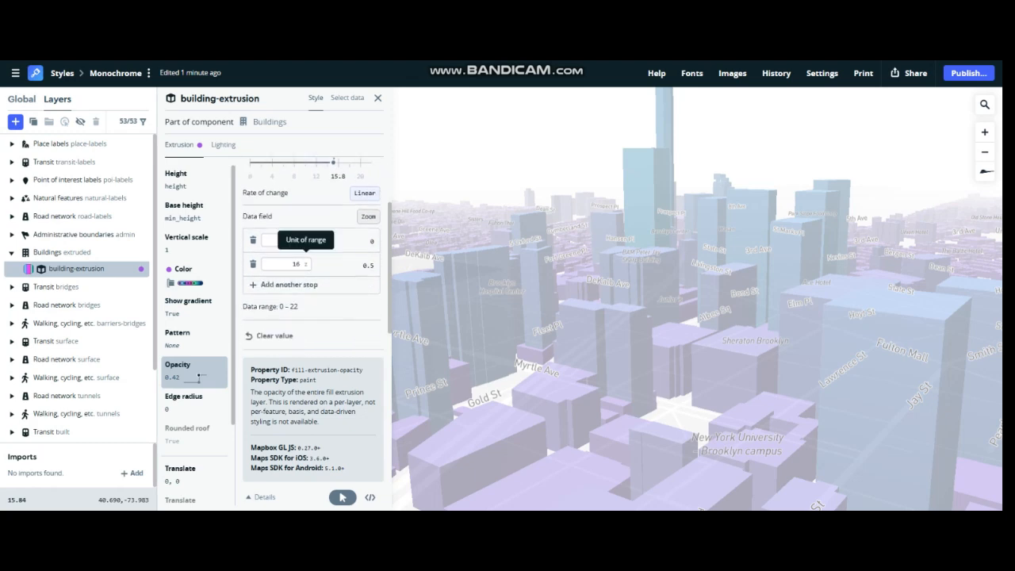
pyautogui.click(369, 266)
pyautogui.moveTo(420, 271); pyautogui.dragTo(432, 272)
pyautogui.press('Escape')
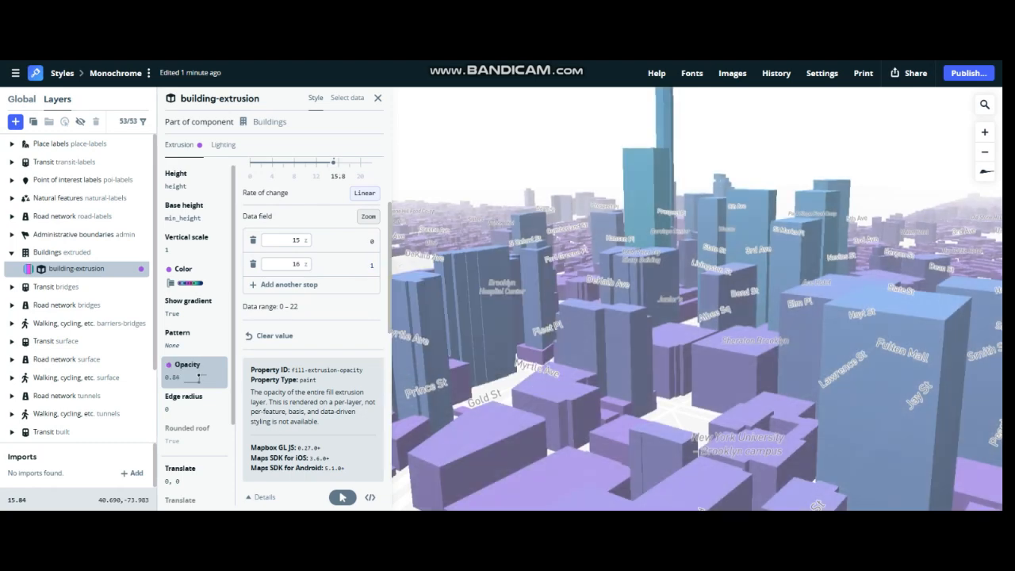
pyautogui.click(372, 241)
pyautogui.moveTo(406, 247); pyautogui.dragTo(431, 247)
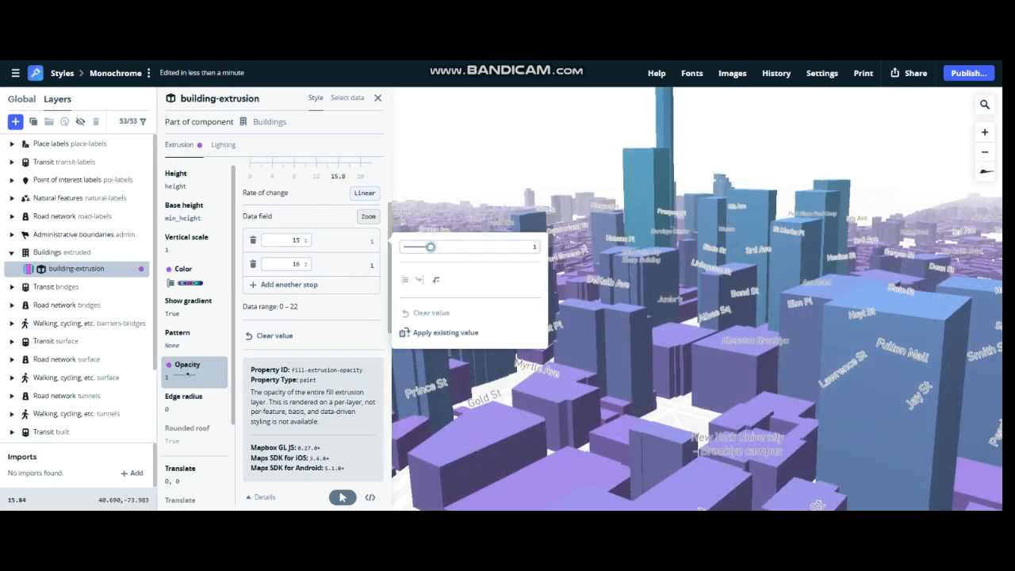
# - Change the color of the height 6 stop from magenta to bright red
pyautogui.scroll(-4, 690, 309)
pyautogui.moveTo(690, 309)
pyautogui.mouseDown()
pyautogui.moveTo(714, 337)
pyautogui.moveTo(753, 349)
pyautogui.moveTo(642, 313)
pyautogui.moveTo(757, 300)
pyautogui.moveTo(706, 314)
pyautogui.moveTo(663, 308)
pyautogui.moveTo(678, 294)
pyautogui.moveTo(699, 314)
pyautogui.mouseUp()
pyautogui.scroll(-2, 698, 317)
pyautogui.scroll(3, 698, 318)
pyautogui.scroll(1, 698, 309)
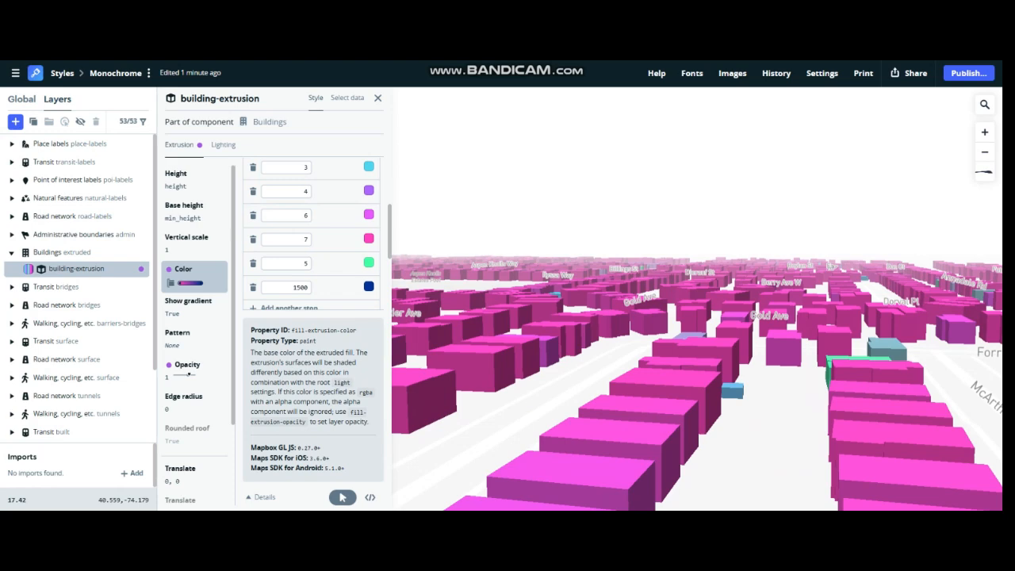
pyautogui.click(369, 215)
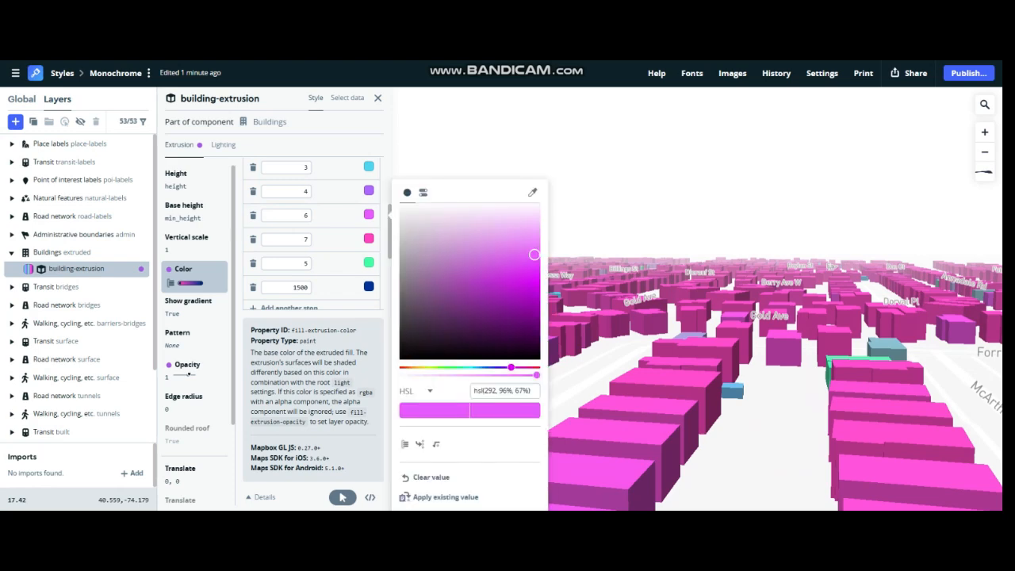
pyautogui.moveTo(516, 288); pyautogui.dragTo(538, 291)
pyautogui.moveTo(539, 248); pyautogui.dragTo(497, 291)
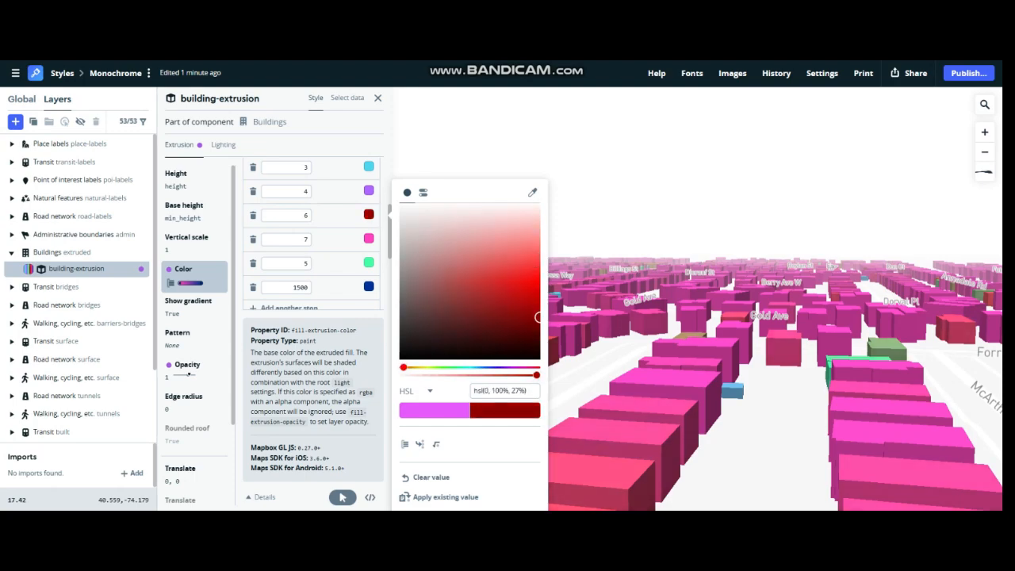
pyautogui.moveTo(538, 317); pyautogui.dragTo(533, 290)
# - Examine the height-based building colors in the neighborhoods around Drumgoole Rd and Woodrow Rd
pyautogui.scroll(-5, 698, 317)
pyautogui.moveTo(698, 262); pyautogui.dragTo(748, 357)
pyautogui.scroll(-7, 667, 341)
pyautogui.scroll(5, 658, 381)
pyautogui.scroll(-3, 696, 298)
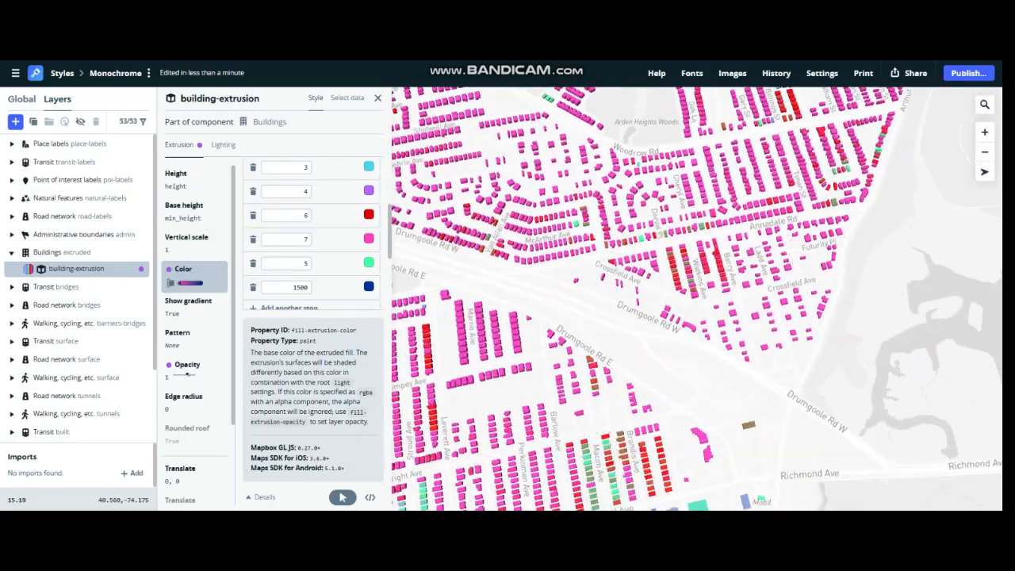
pyautogui.scroll(-2, 696, 317)
pyautogui.scroll(5, 697, 317)
pyautogui.moveTo(682, 341); pyautogui.dragTo(670, 259)
pyautogui.scroll(-3, 690, 333)
pyautogui.moveTo(690, 317); pyautogui.dragTo(692, 421)
pyautogui.scroll(-10, 697, 317)
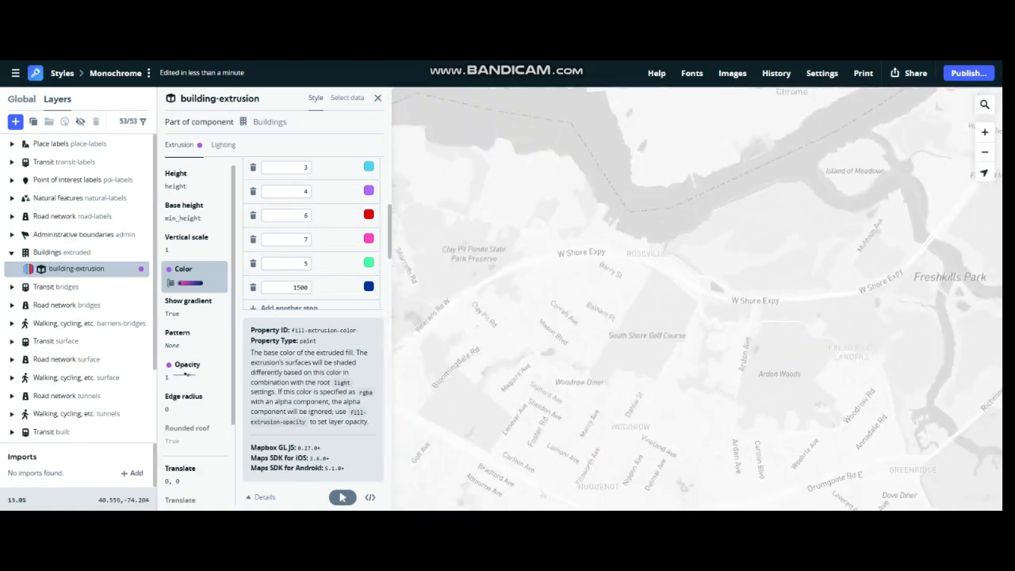
# - Examine the height-based building colors around Northern Blvd, Oyster Bay Rd and Roosevelt Dr, up close and across the whole area
pyautogui.scroll(6, 801, 254)
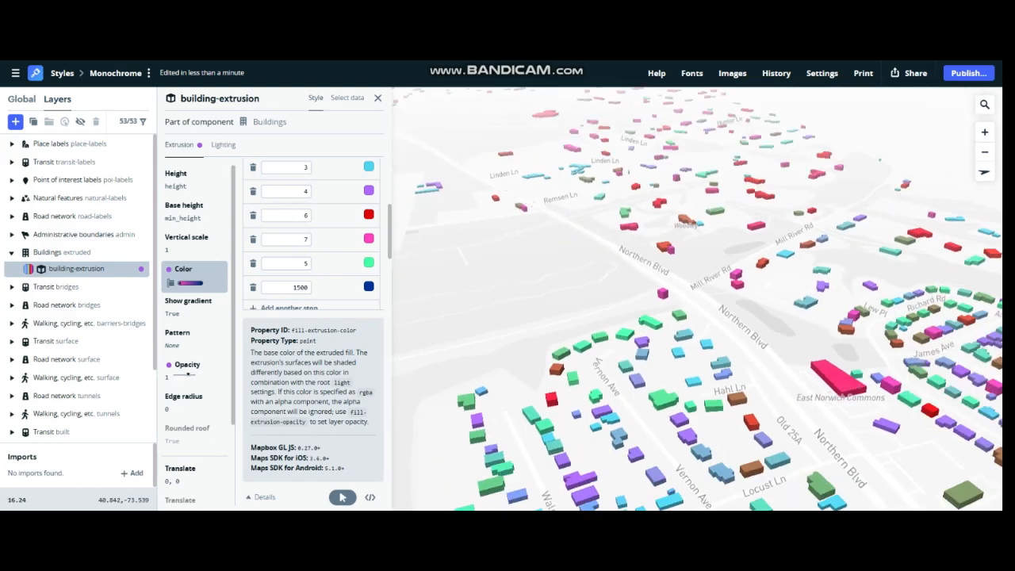
pyautogui.scroll(5, 896, 369)
pyautogui.moveTo(896, 369); pyautogui.dragTo(879, 329)
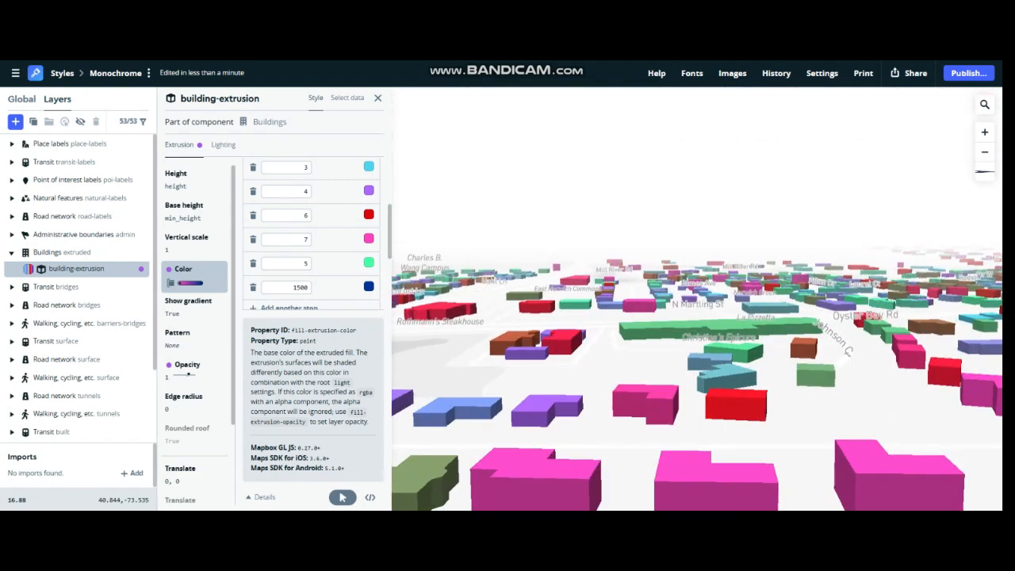
pyautogui.moveTo(650, 261); pyautogui.dragTo(524, 298)
pyautogui.scroll(-3, 523, 297)
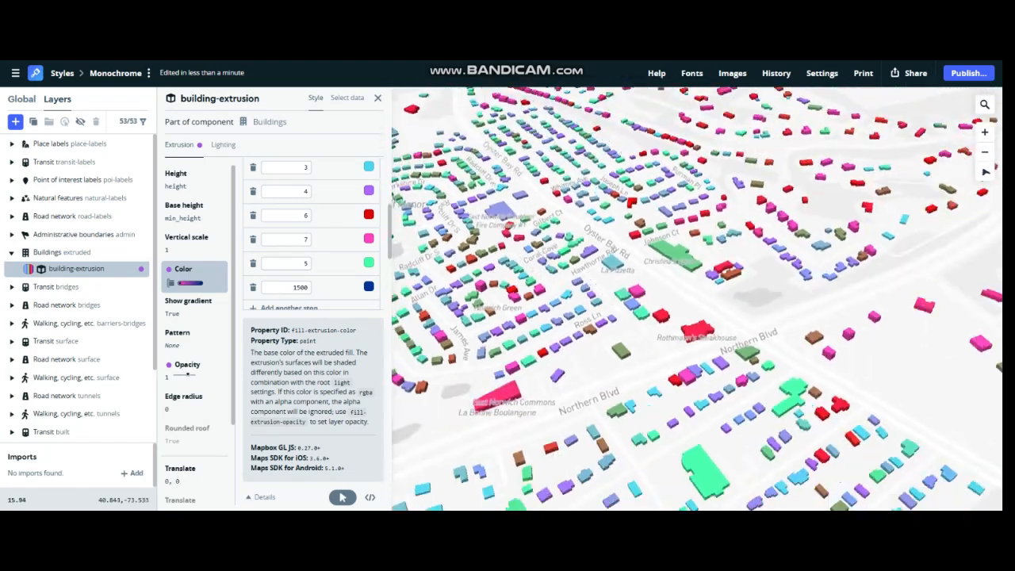
pyautogui.scroll(4, 500, 159)
pyautogui.moveTo(500, 158); pyautogui.dragTo(472, 144)
pyautogui.scroll(2, 635, 357)
pyautogui.moveTo(634, 357); pyautogui.dragTo(626, 397)
pyautogui.scroll(-4, 635, 333)
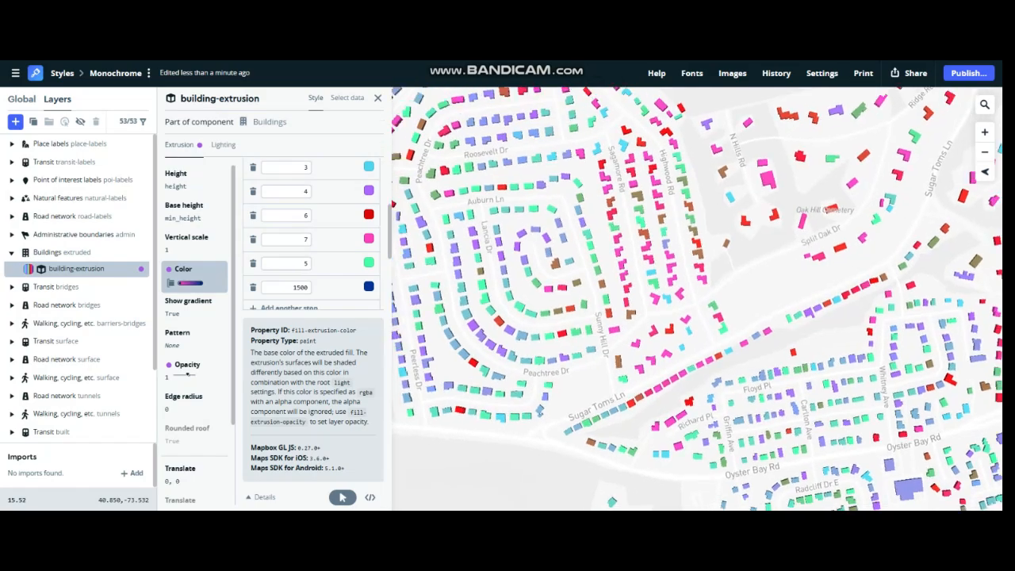
pyautogui.scroll(6, 603, 230)
pyautogui.moveTo(603, 230); pyautogui.dragTo(584, 166)
pyautogui.scroll(4, 675, 262)
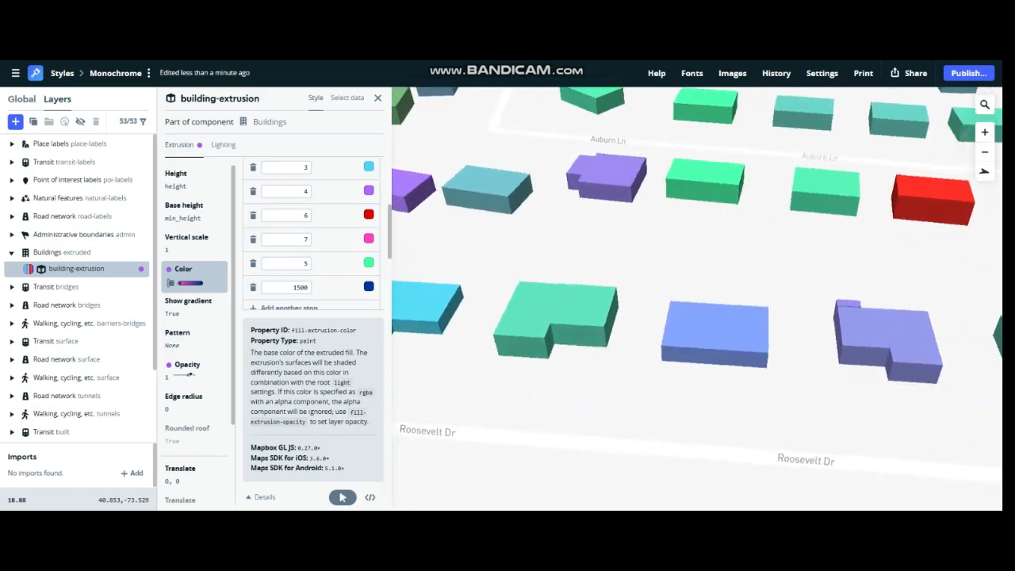
pyautogui.scroll(-5, 698, 298)
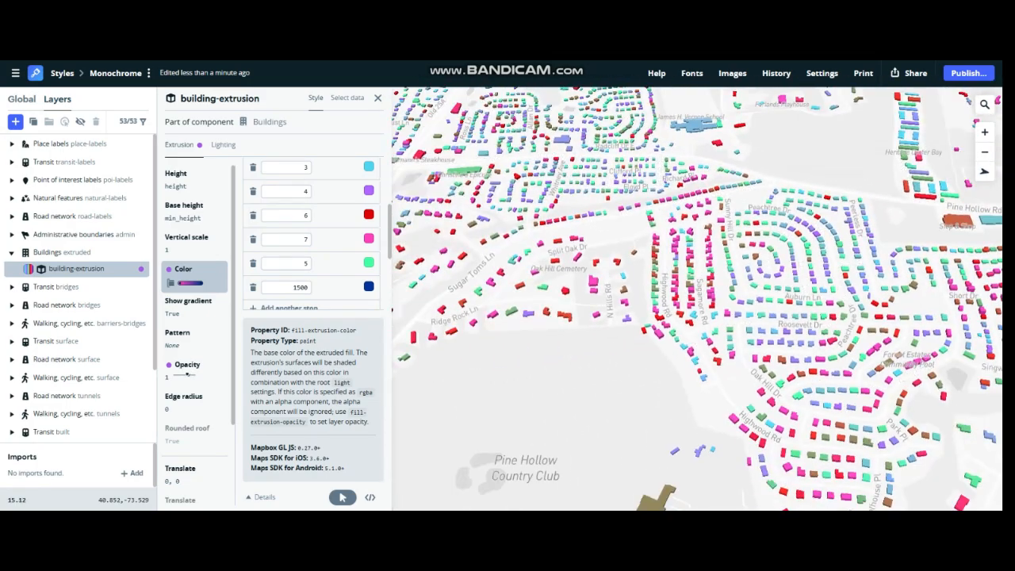